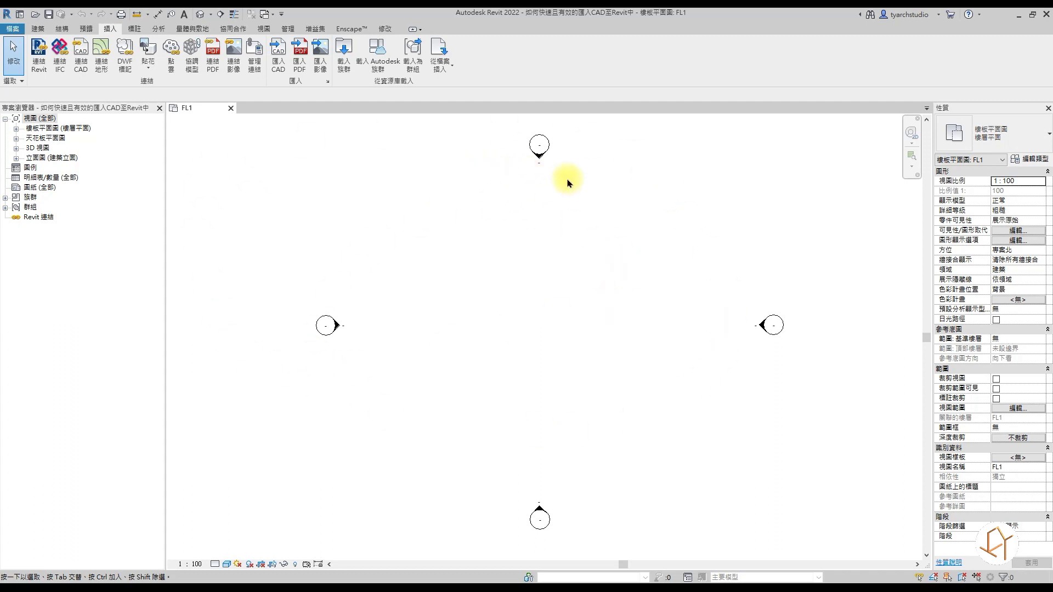
# - Open the FL1 floor plan from the Project Browser's Floor Plans list
pyautogui.click(16, 131)
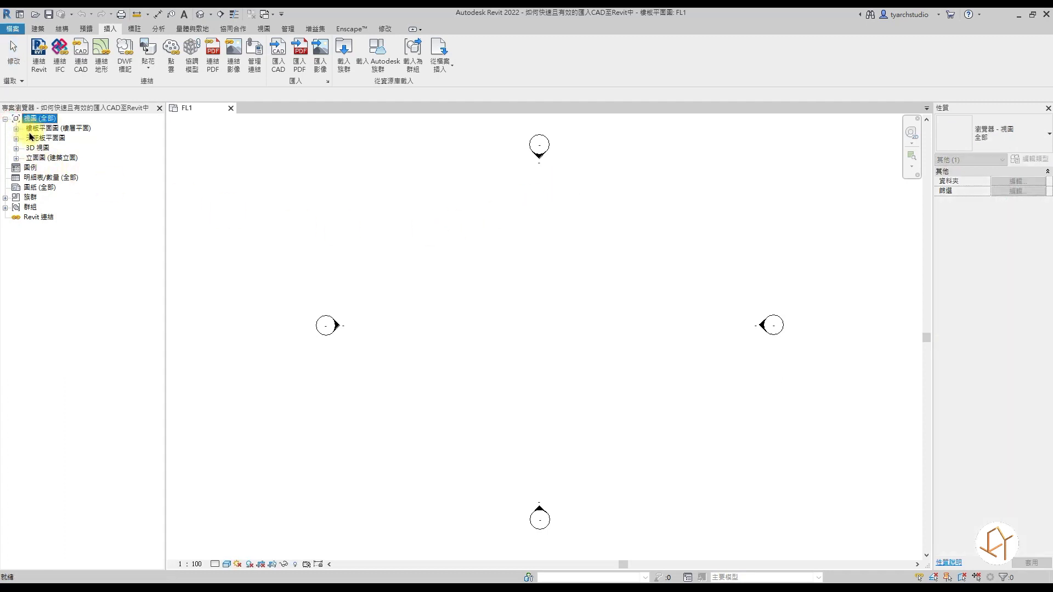
pyautogui.click(16, 128)
pyautogui.click(43, 140)
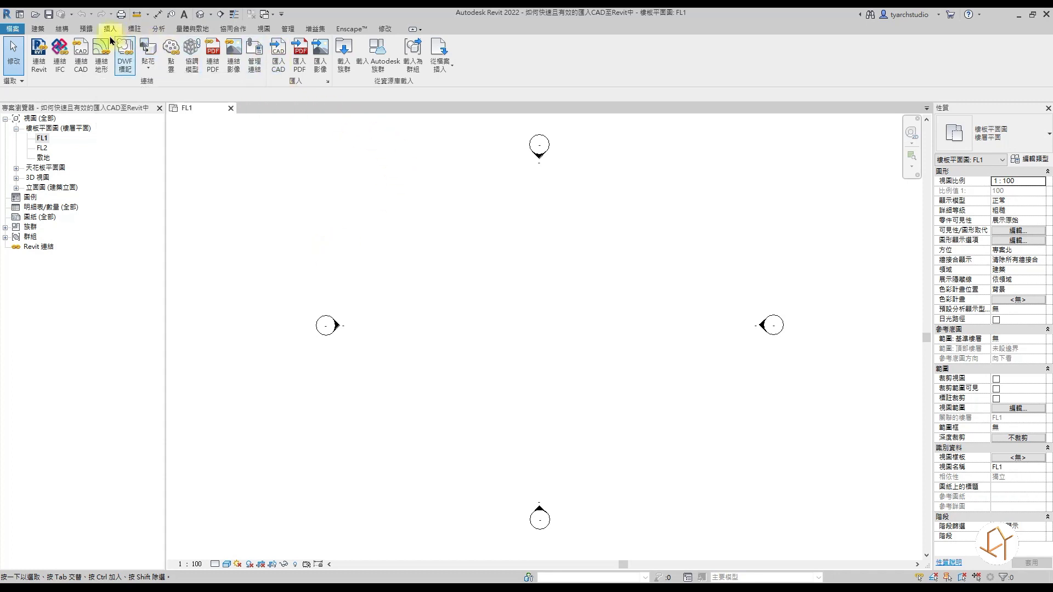
# - Import CAD匯入檔.dwg into FL1 in Black and White with Millimeter import units
pyautogui.click(286, 63)
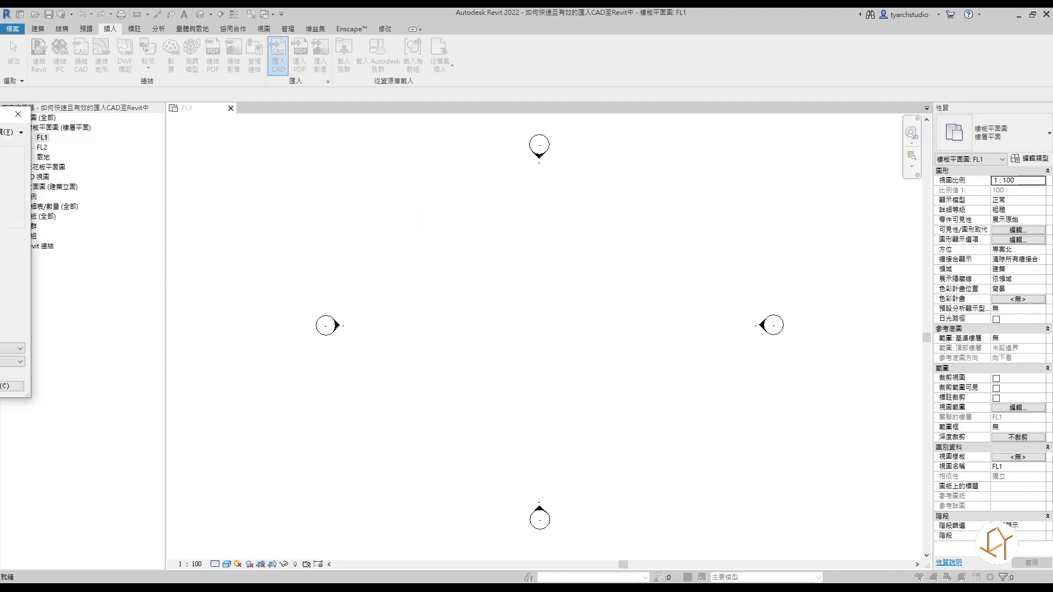
pyautogui.click(341, 236)
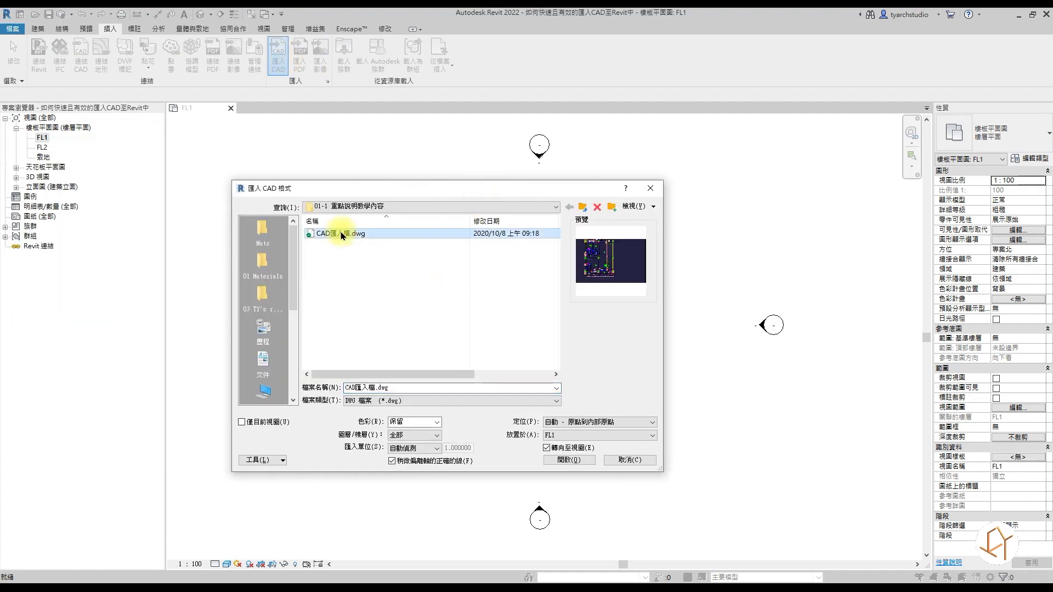
pyautogui.moveTo(400, 186); pyautogui.dragTo(496, 165)
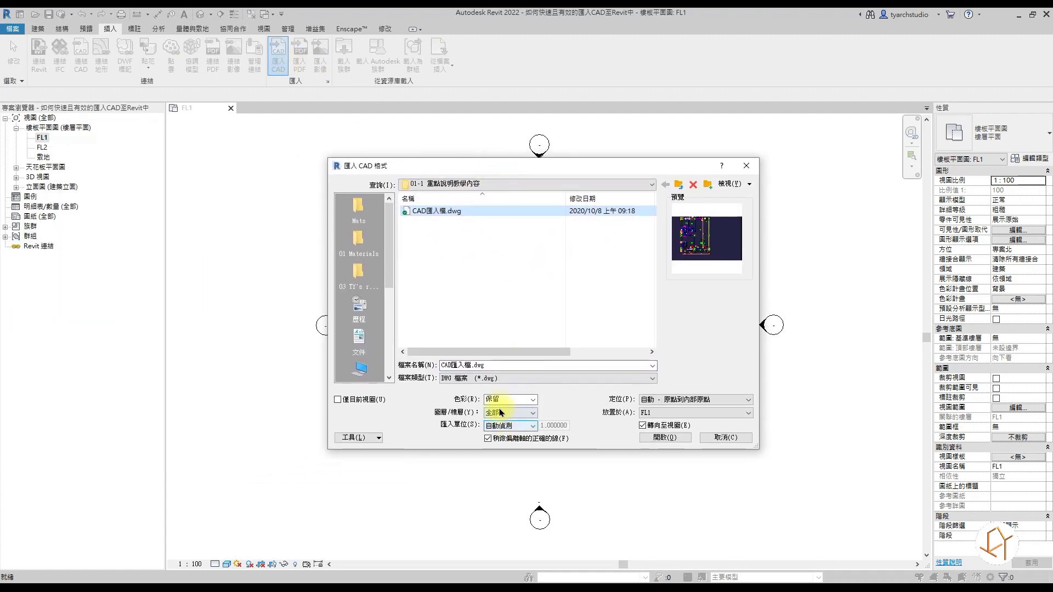
pyautogui.click(533, 402)
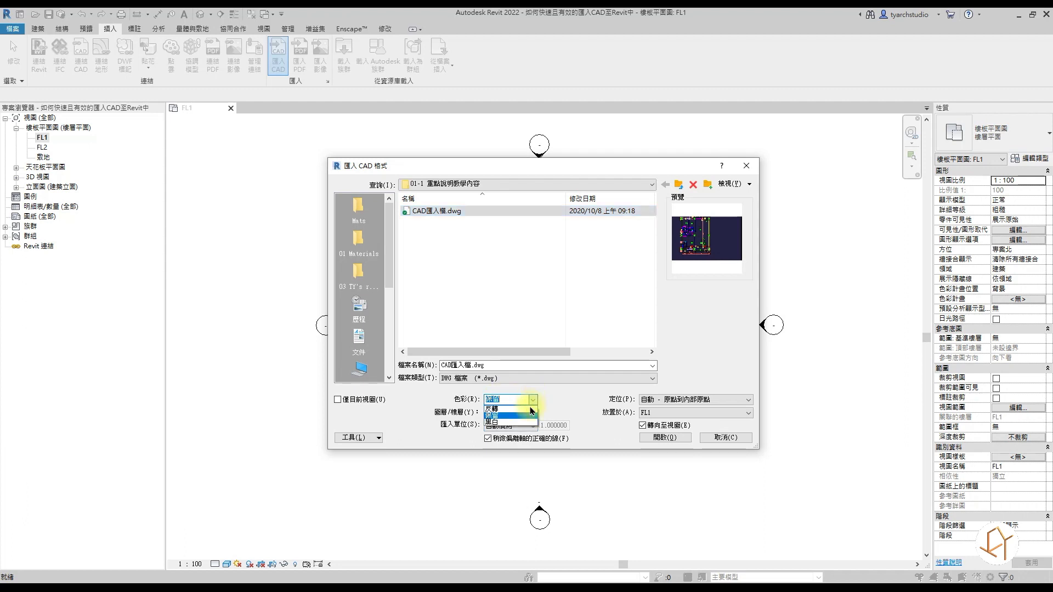
pyautogui.click(551, 405)
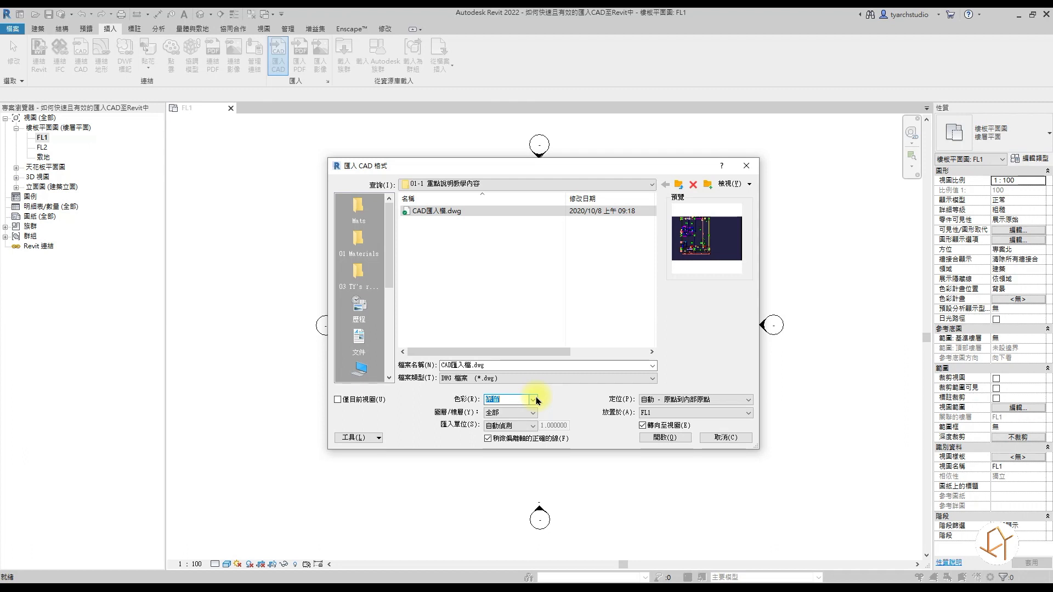
pyautogui.click(536, 400)
pyautogui.click(513, 423)
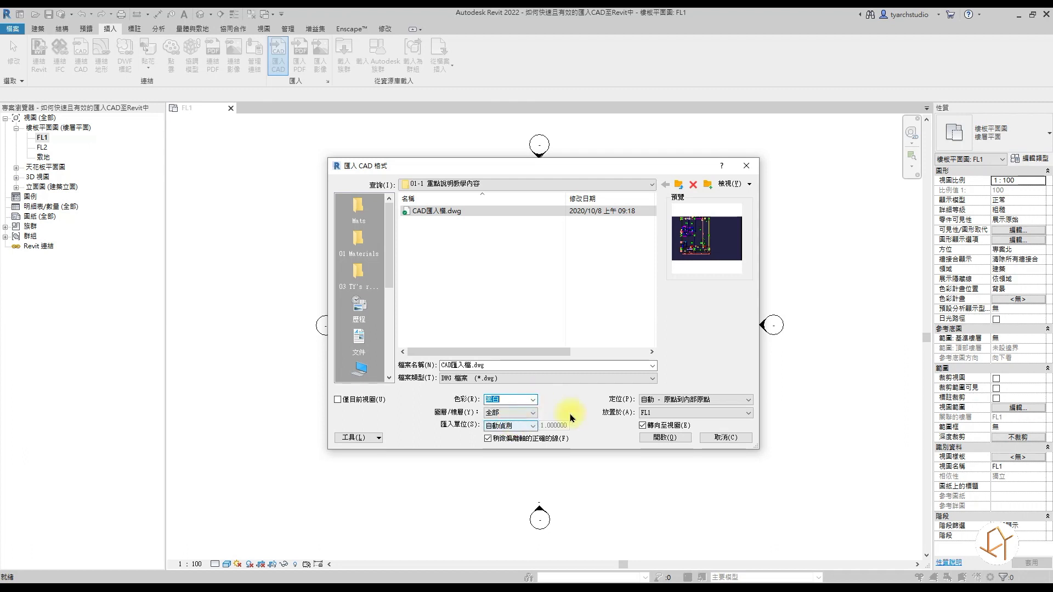
pyautogui.click(522, 430)
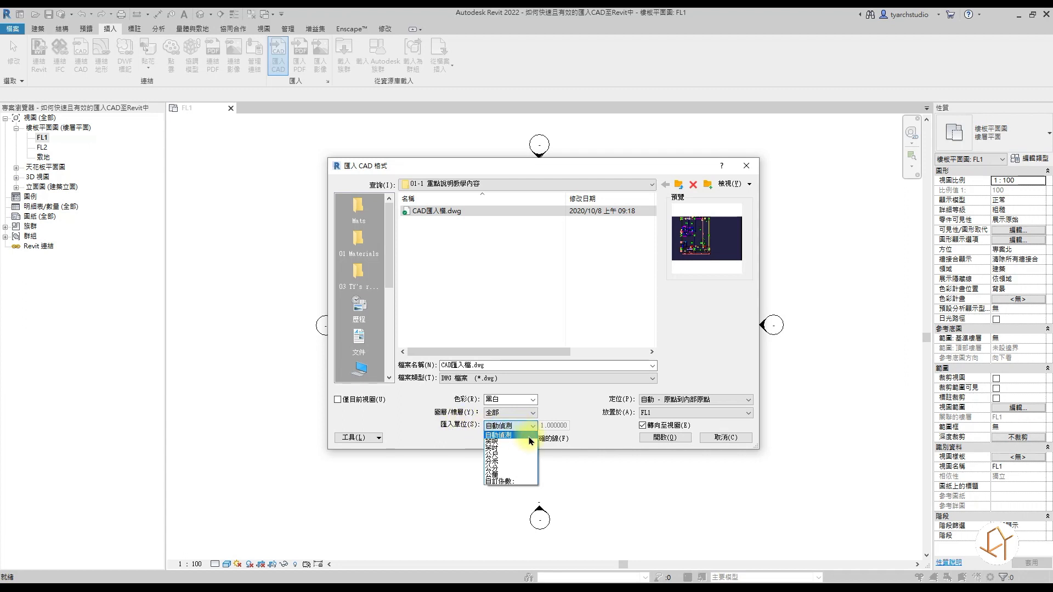
pyautogui.click(512, 475)
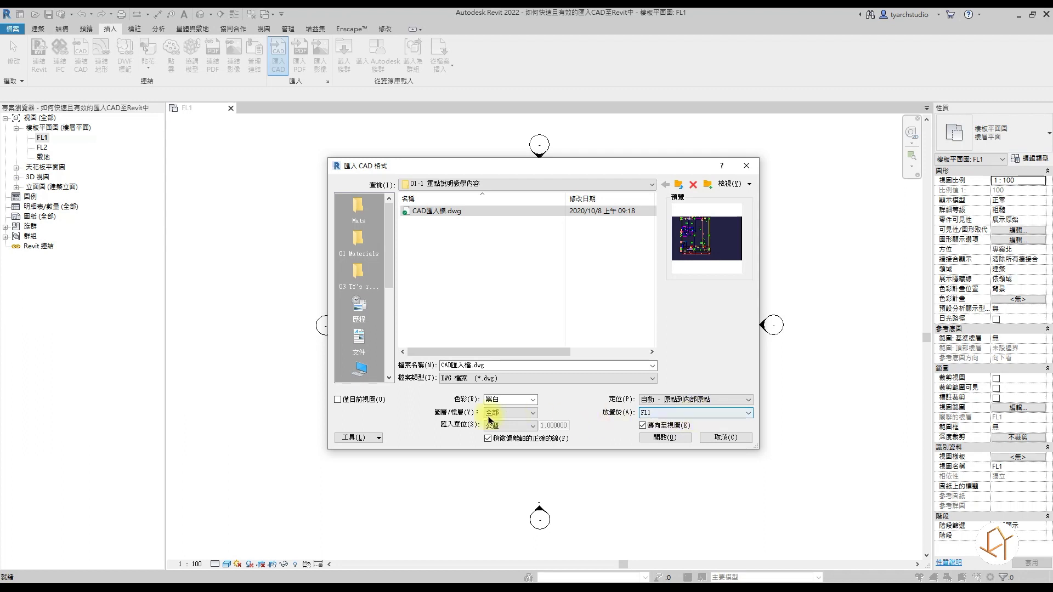
pyautogui.click(678, 438)
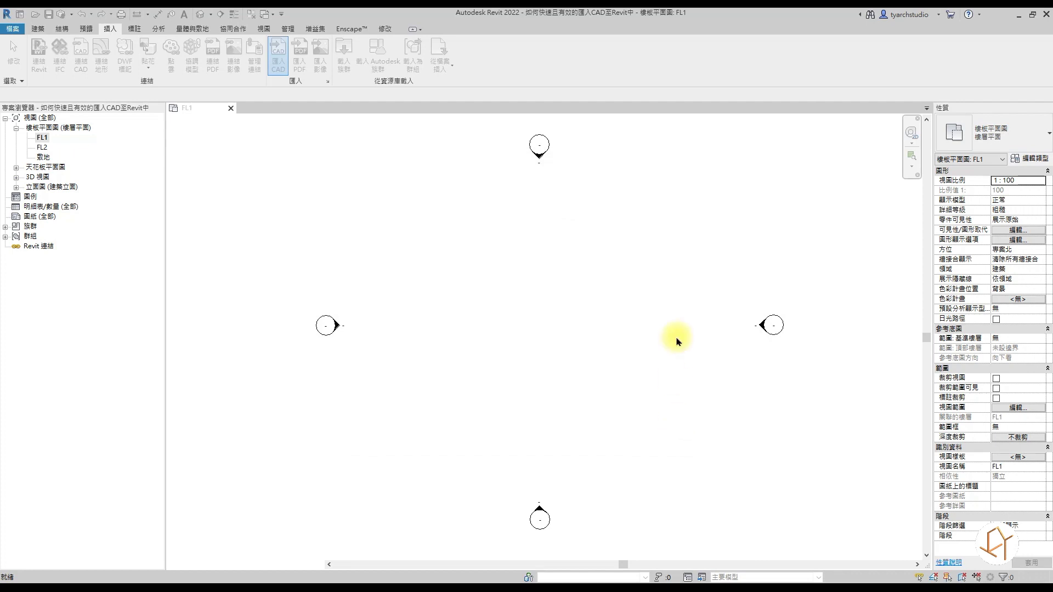
# - Zoom to fit the view to locate the tiny imported CAD drawing
pyautogui.scroll(-5, 517, 326)
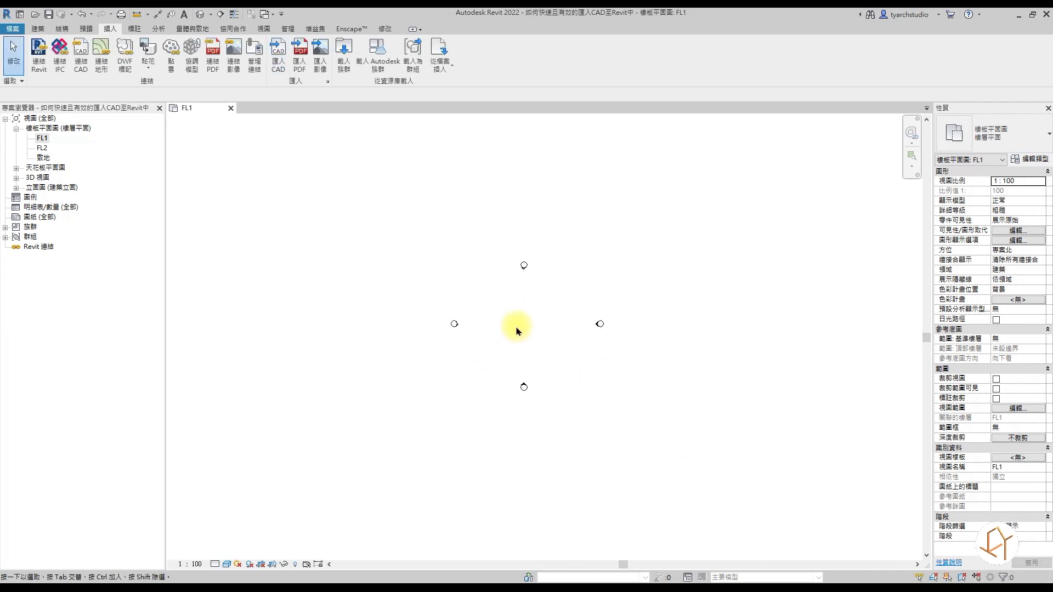
pyautogui.rightClick(541, 290)
pyautogui.click(565, 393)
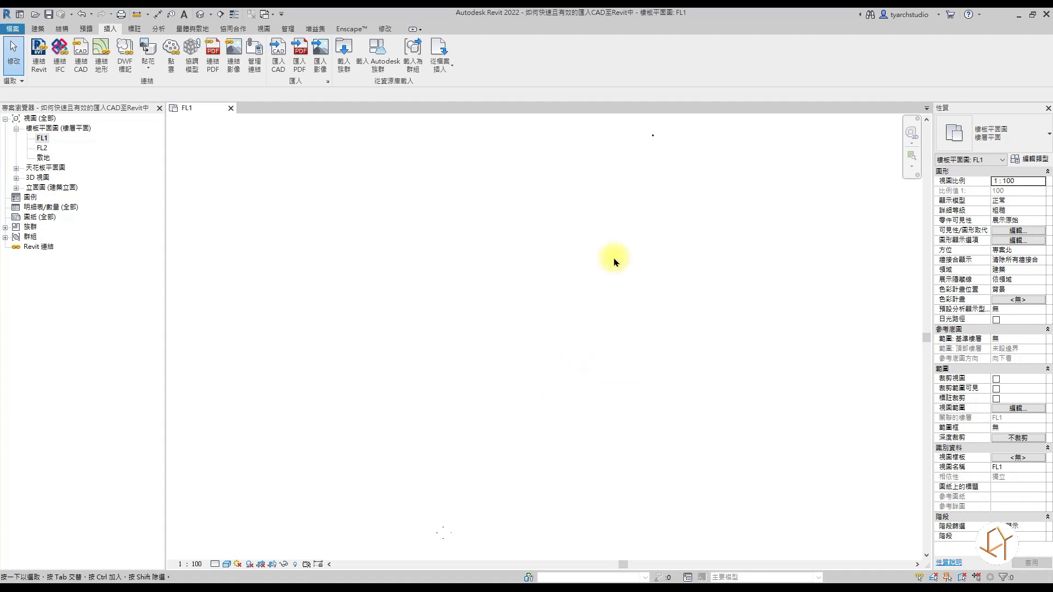
pyautogui.scroll(4, 603, 146)
pyautogui.scroll(3, 598, 156)
# - Delete the pinned tiny CAD import after dismissing the pinned-object warning
pyautogui.click(599, 171)
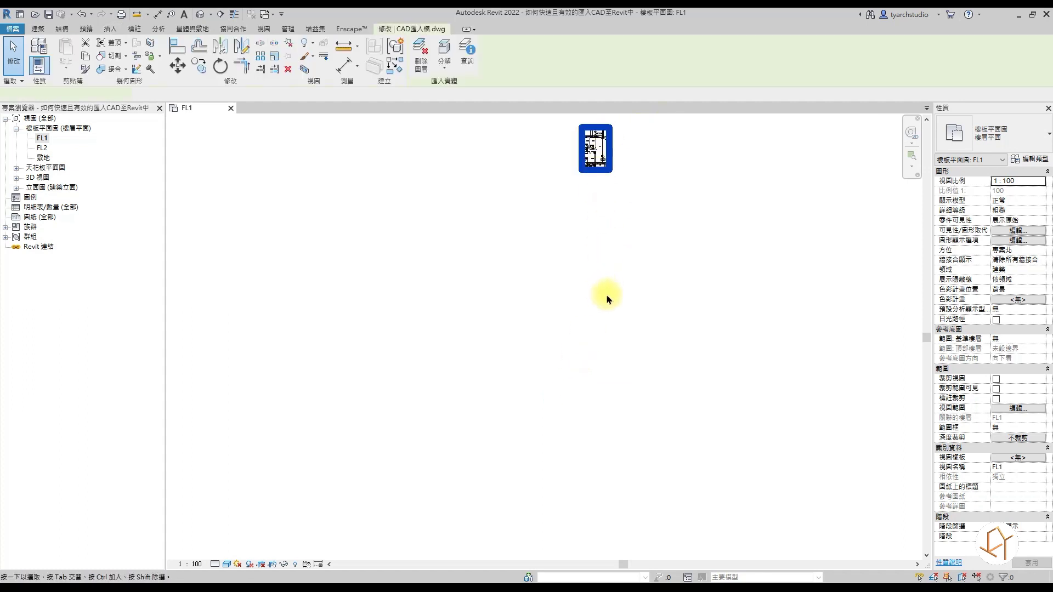
pyautogui.scroll(-3, 609, 296)
pyautogui.press('Delete')
pyautogui.click(616, 210)
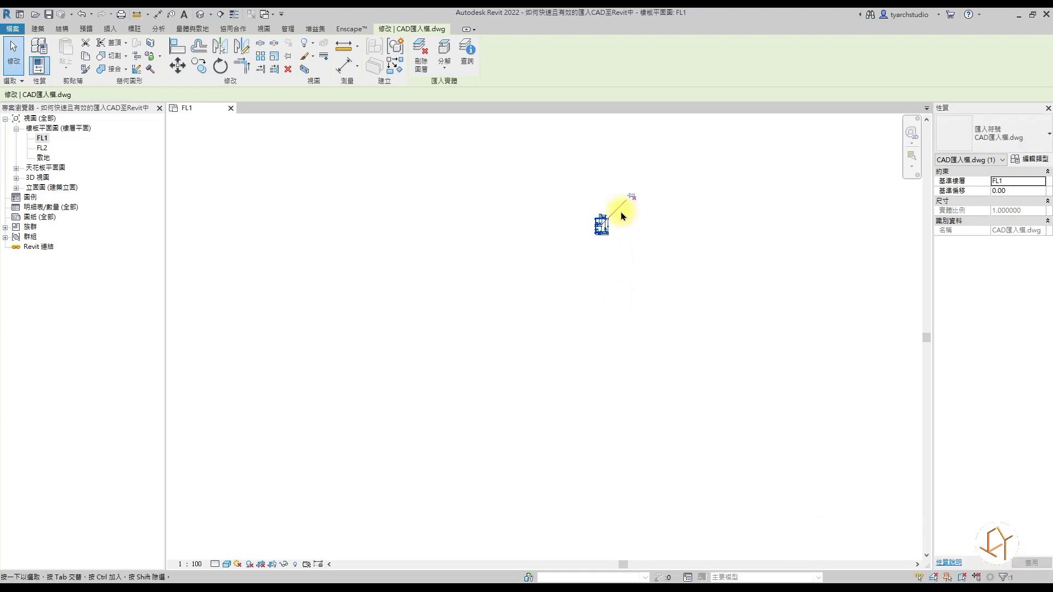
pyautogui.press('Delete')
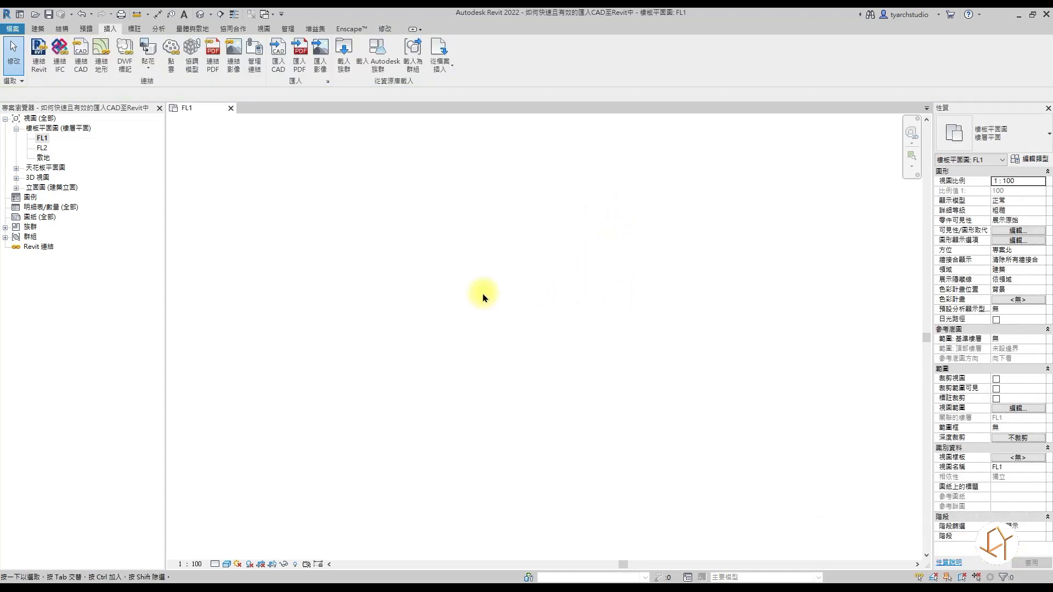
pyautogui.click(278, 62)
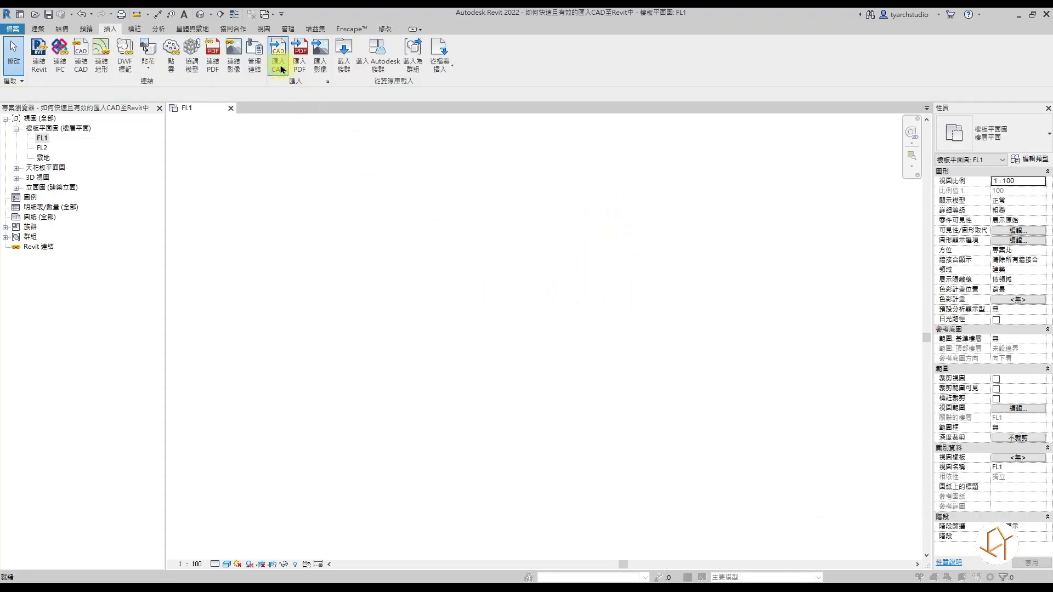
# - Re-import CAD匯入檔.dwg with Manual - Center positioning and Auto-Detect import units
pyautogui.click(464, 213)
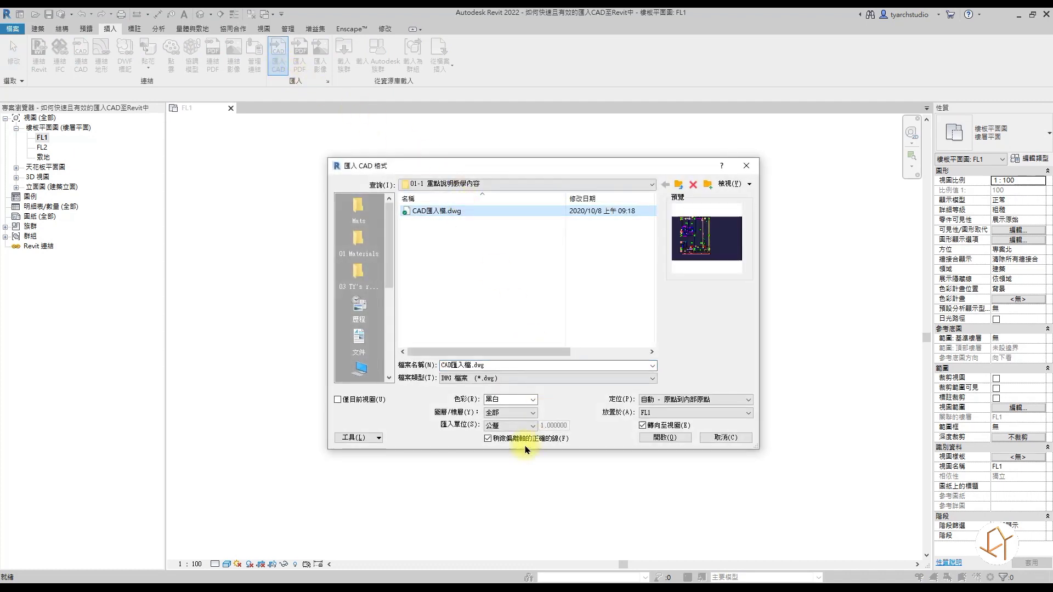
pyautogui.click(682, 401)
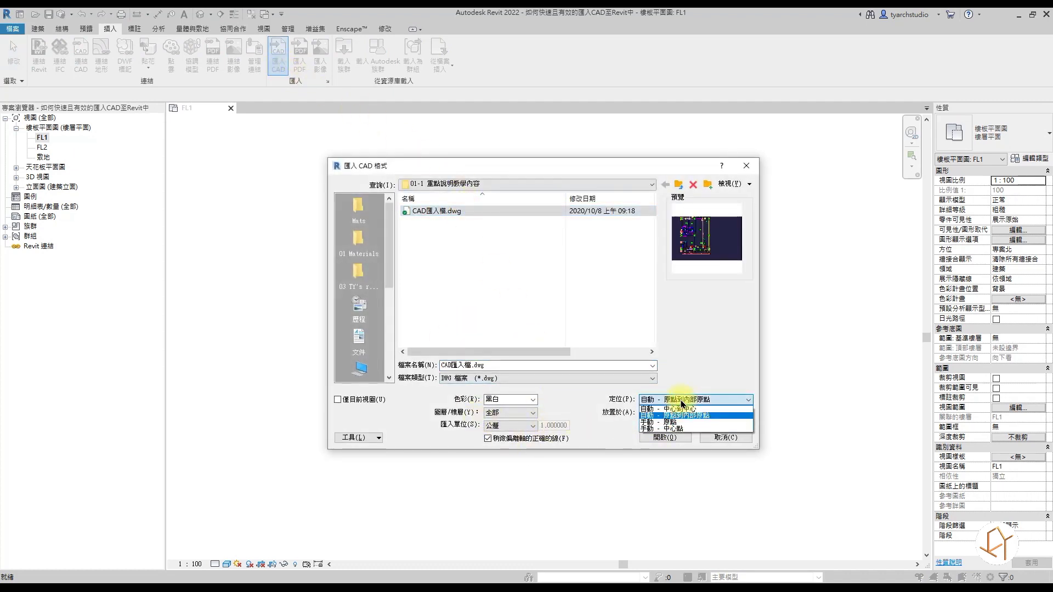
pyautogui.click(678, 429)
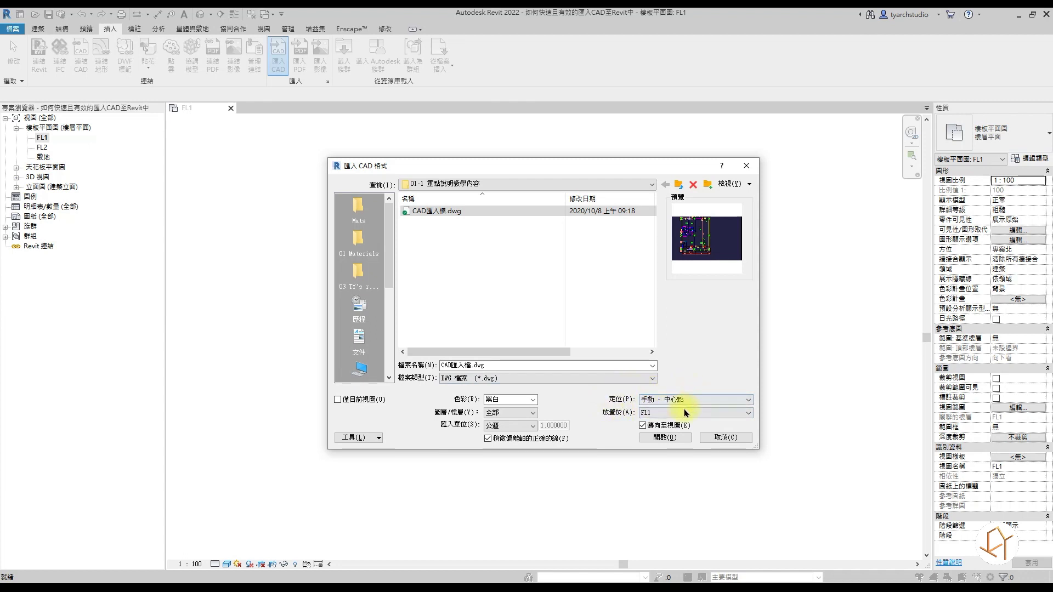
pyautogui.click(531, 426)
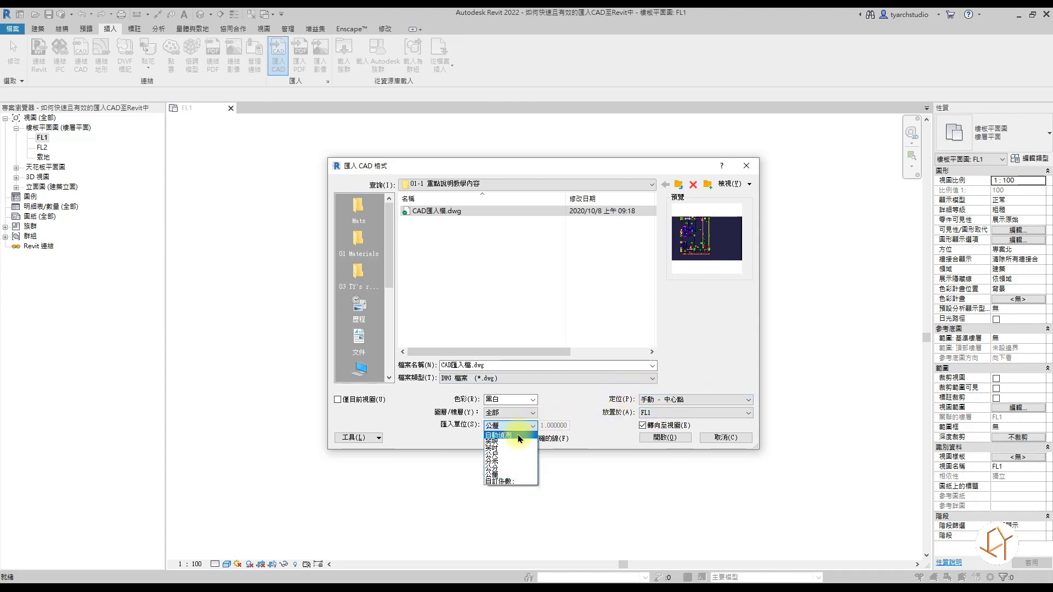
pyautogui.click(518, 436)
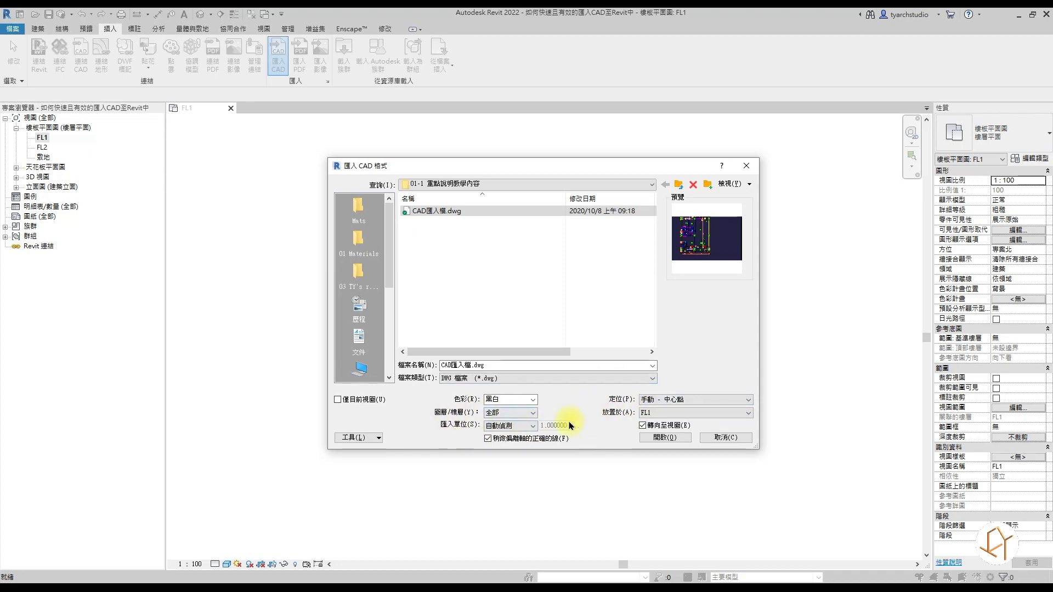
pyautogui.click(661, 437)
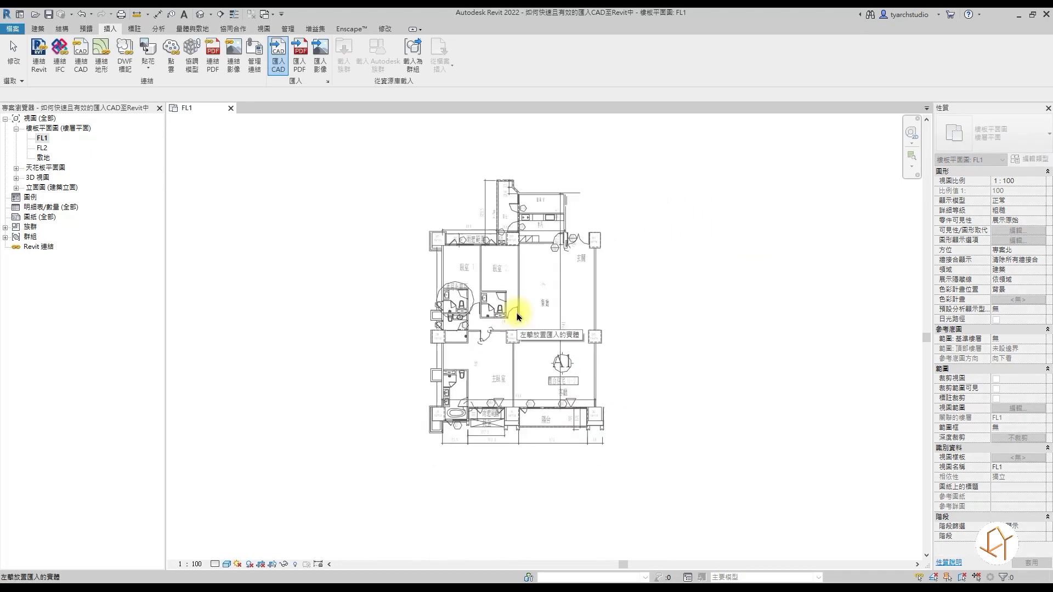
# - Place the full-size imported floor plan near the centre of the FL1 view
pyautogui.scroll(-1, 541, 300)
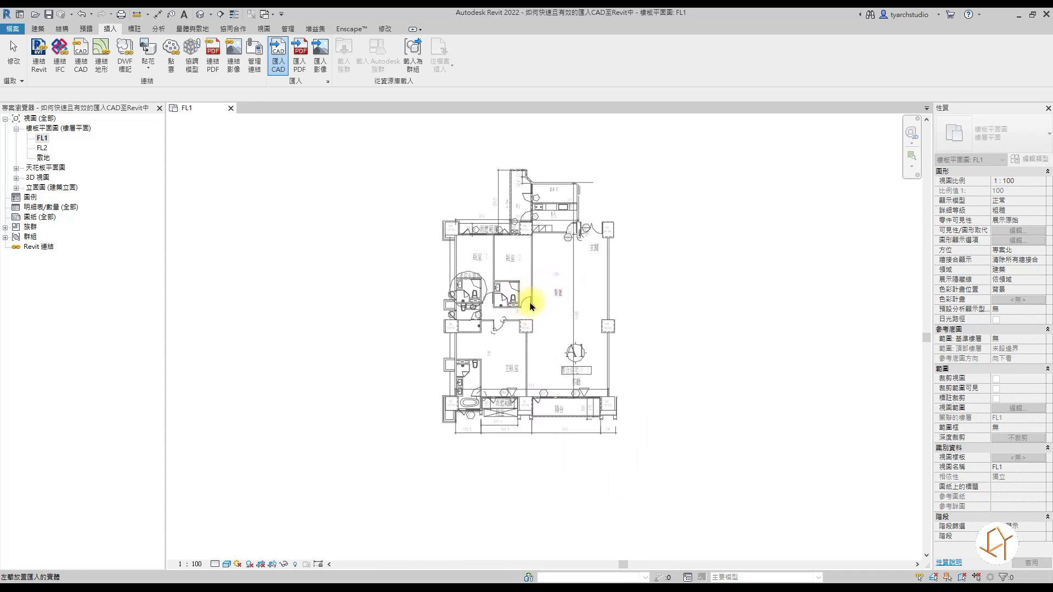
pyautogui.click(531, 306)
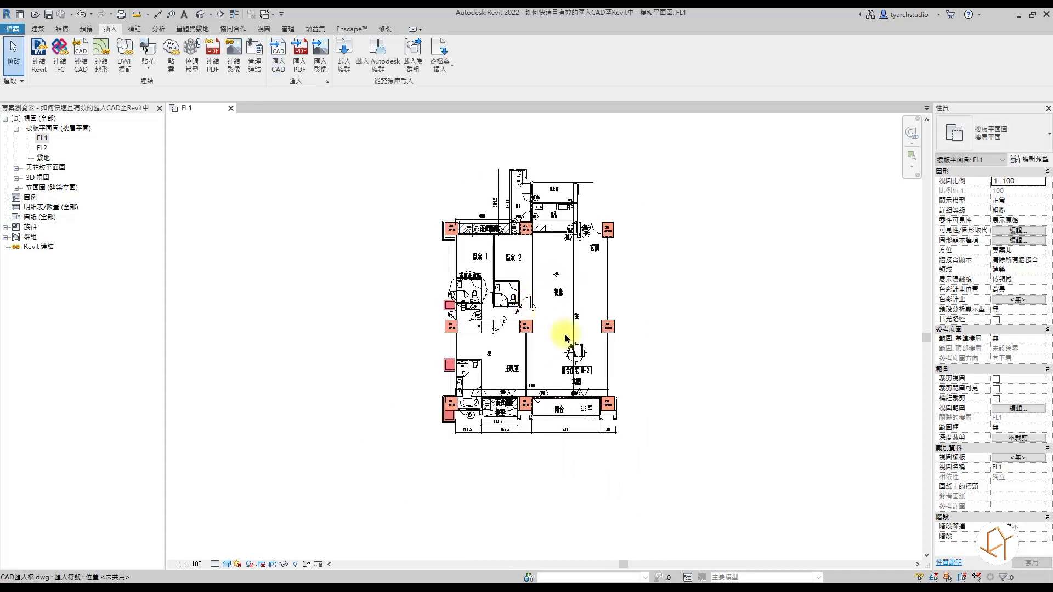
pyautogui.scroll(1, 575, 267)
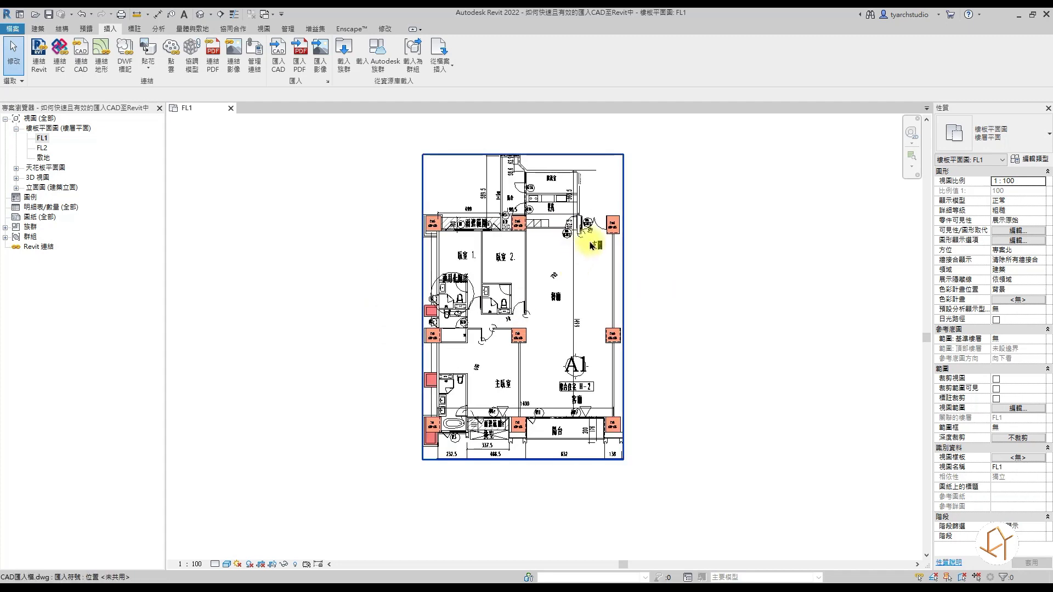
pyautogui.press('Escape')
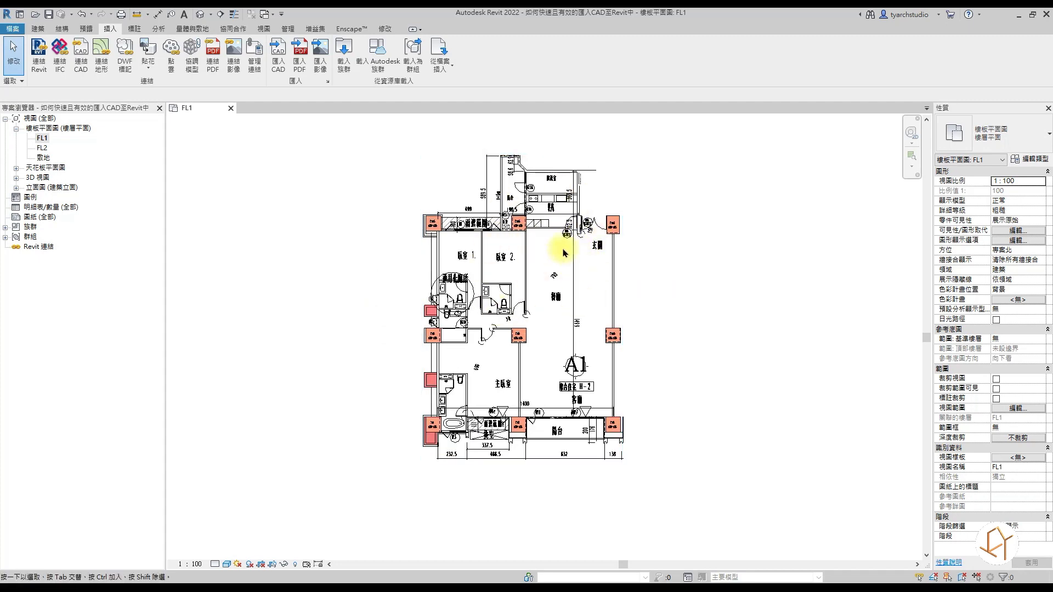
# - Zoom in, select the CAD import, and start a Detail Line from Annotate
pyautogui.scroll(2, 571, 164)
pyautogui.scroll(1, 579, 161)
pyautogui.scroll(1, 538, 212)
pyautogui.scroll(-1, 570, 271)
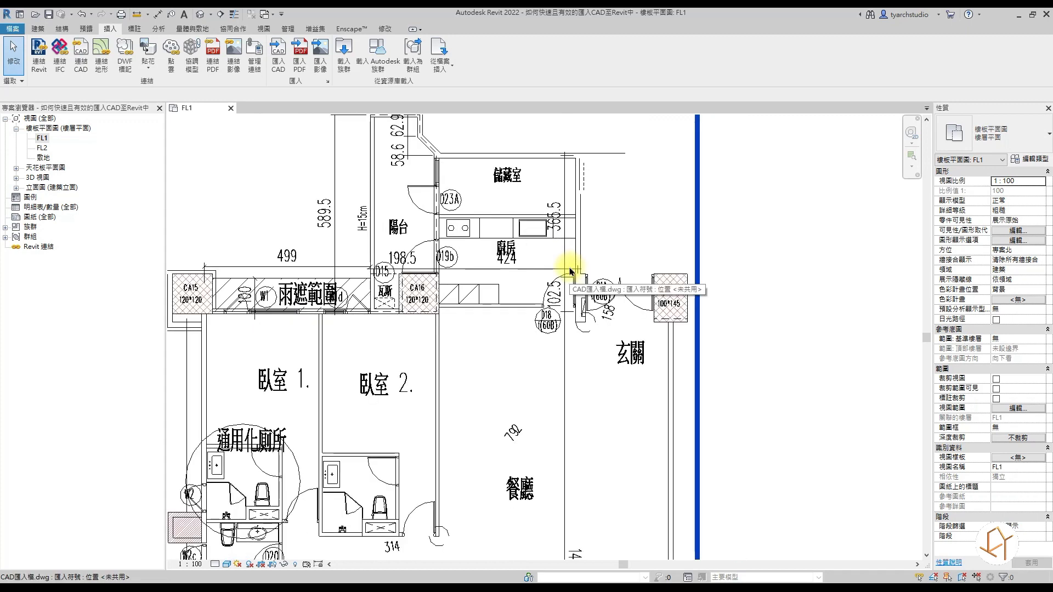
pyautogui.click(569, 262)
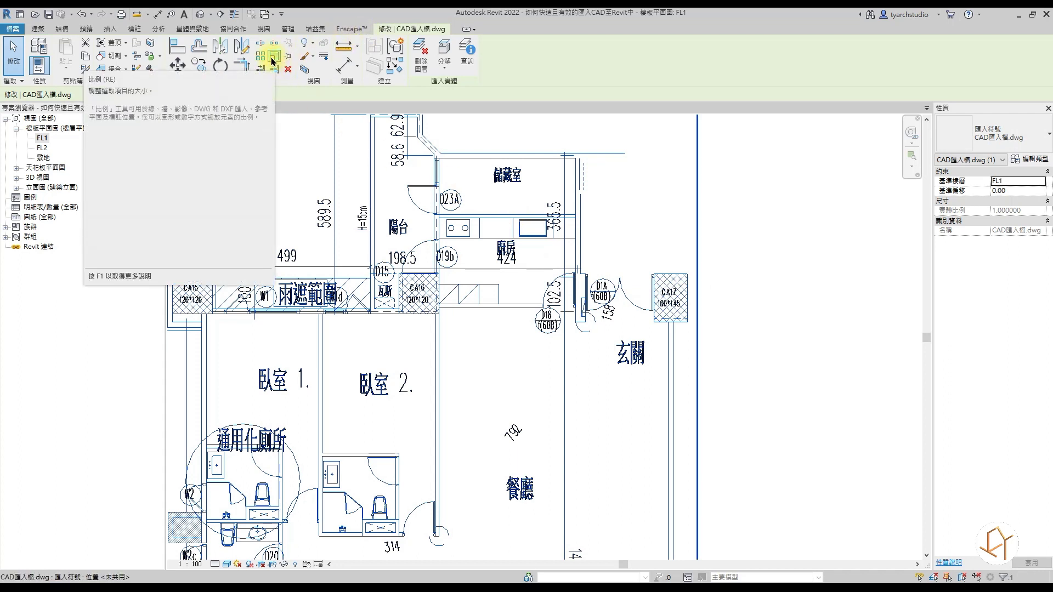
pyautogui.click(136, 36)
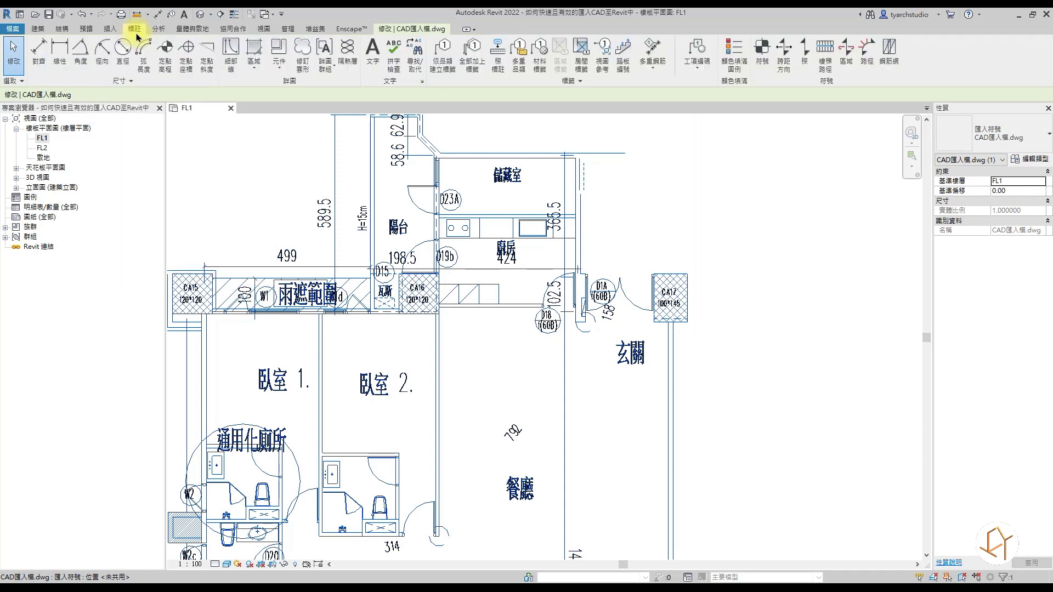
pyautogui.click(230, 64)
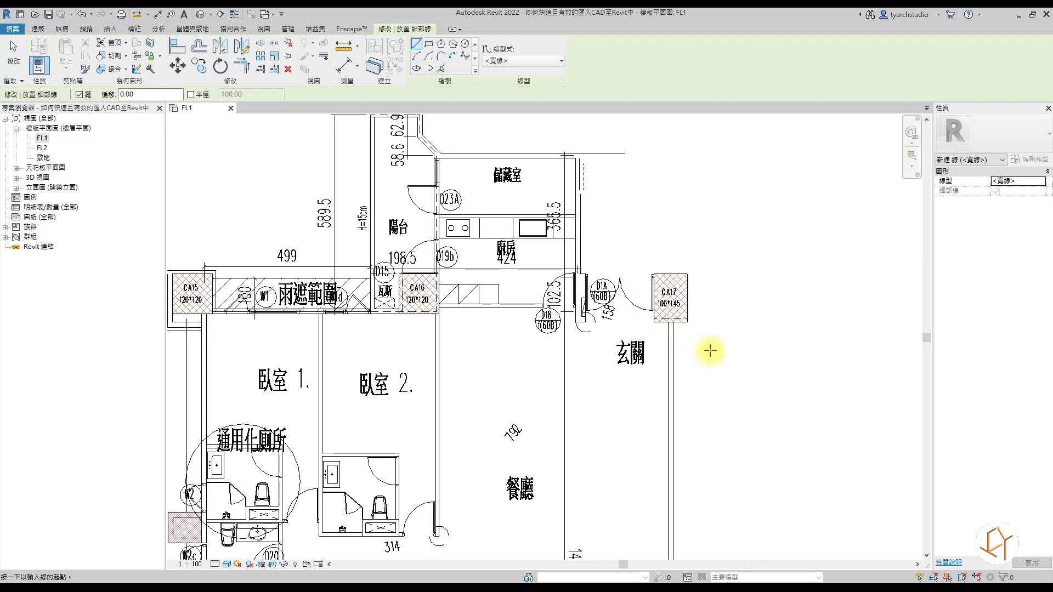
# - Draw a 100-long vertical detail line just right of column CA17
pyautogui.scroll(1, 665, 317)
pyautogui.scroll(1, 666, 313)
pyautogui.scroll(1, 656, 302)
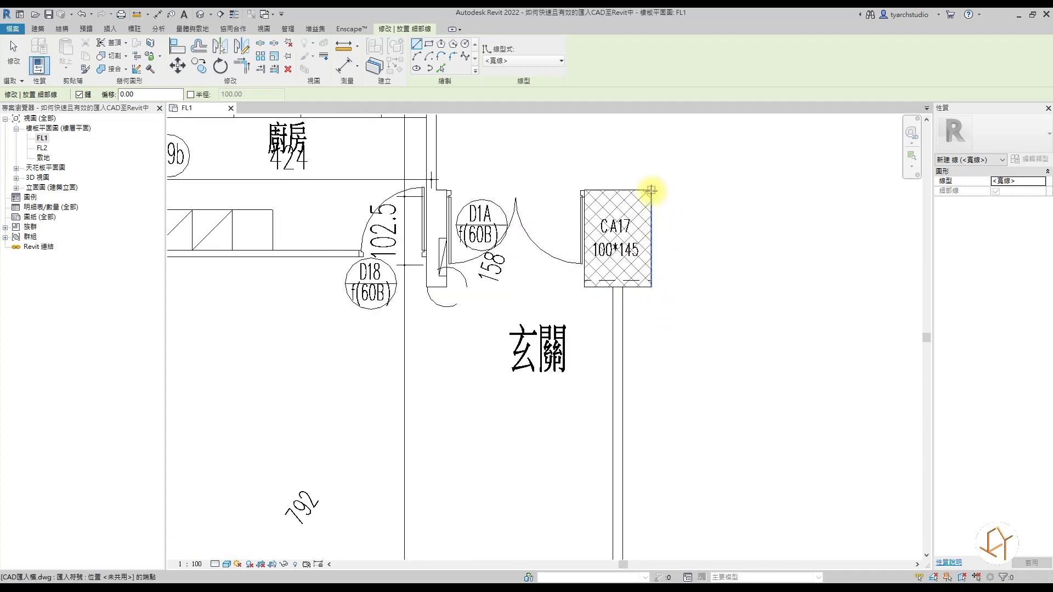
pyautogui.click(667, 192)
pyautogui.write('100.00')
pyautogui.press('Return')
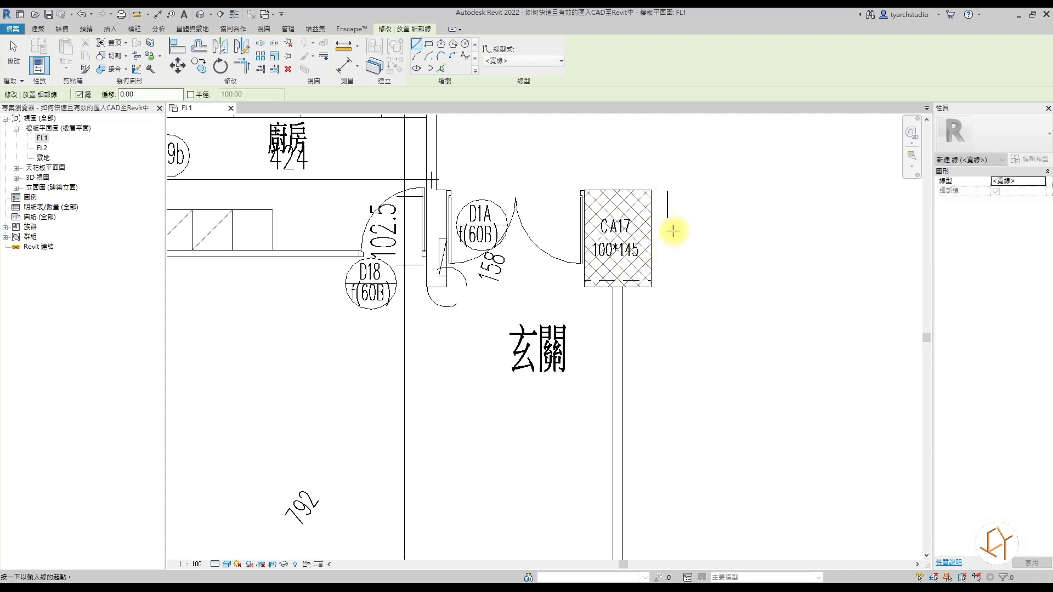
pyautogui.click(289, 31)
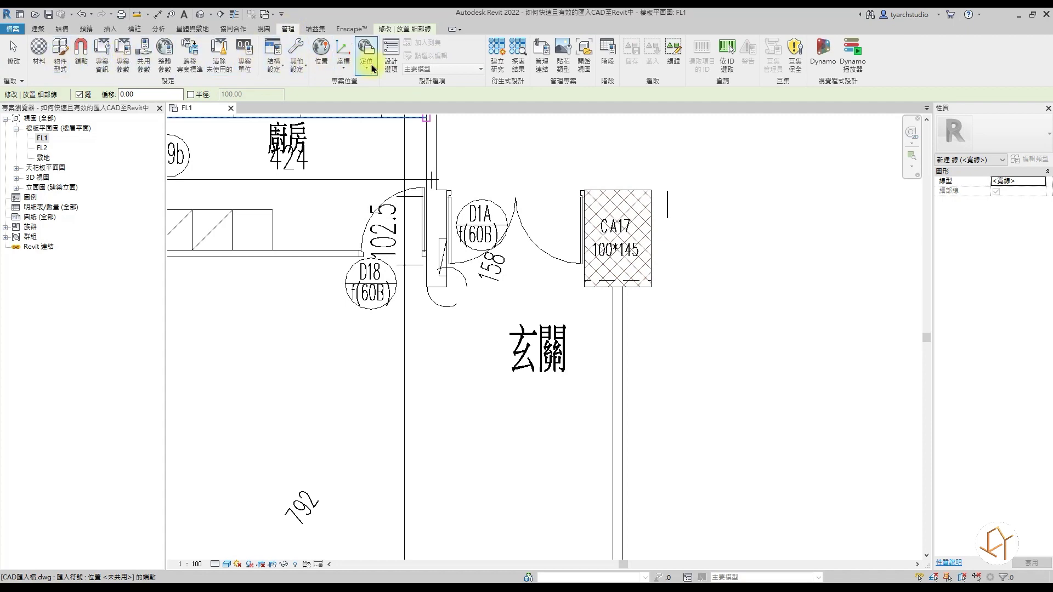
# - Set the project length units to Centimeters in Project Units
pyautogui.click(244, 61)
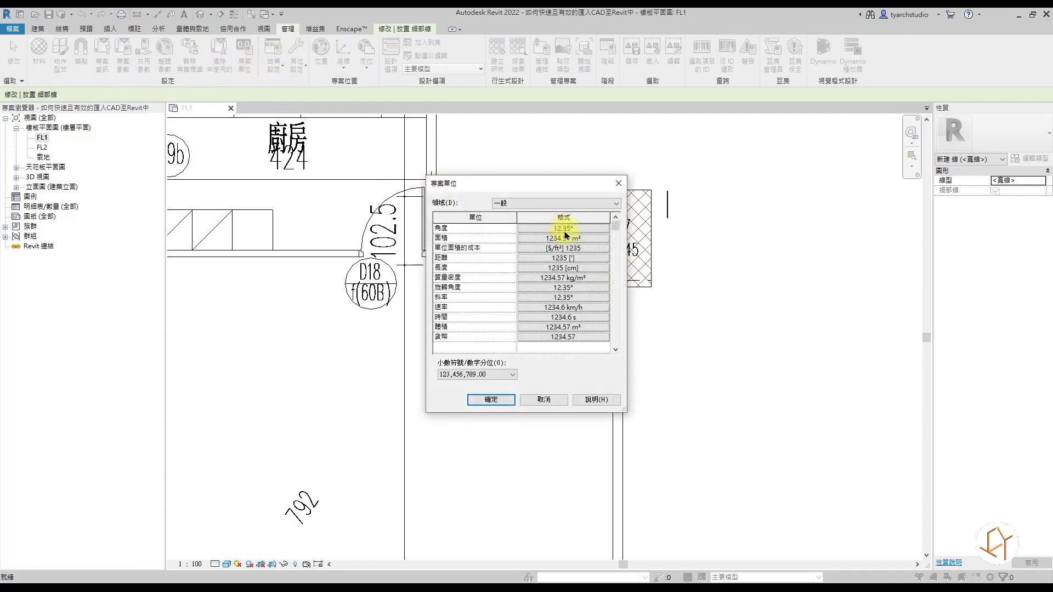
pyautogui.click(572, 259)
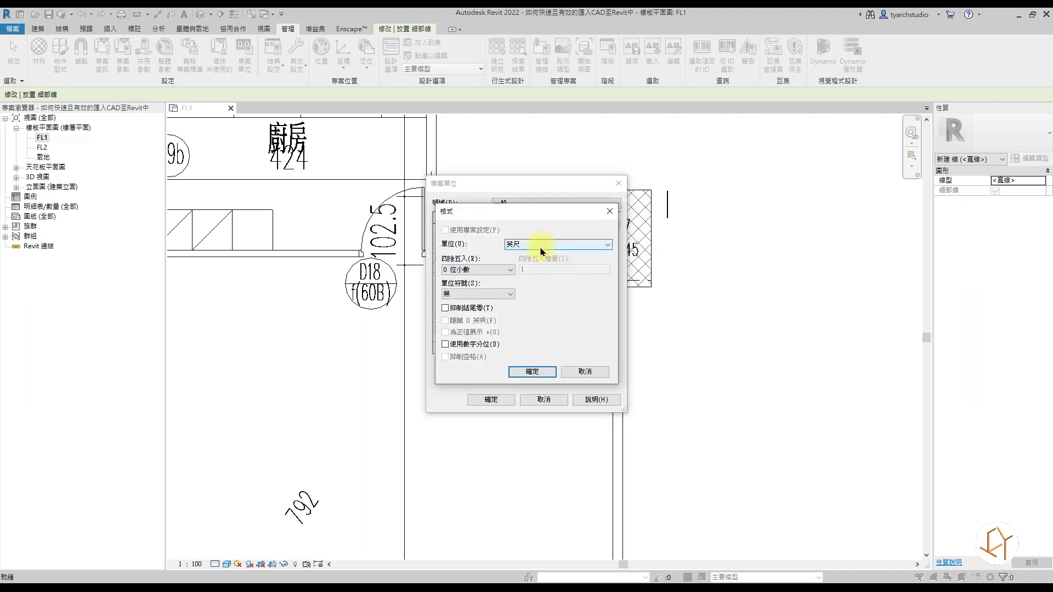
pyautogui.click(541, 248)
pyautogui.click(543, 257)
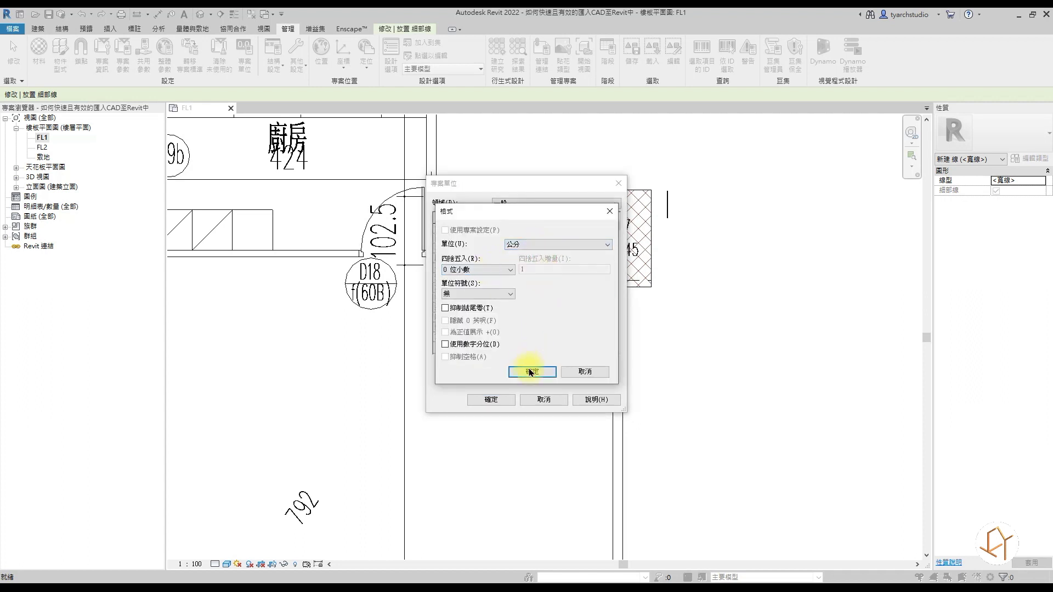
pyautogui.click(530, 373)
pyautogui.click(484, 400)
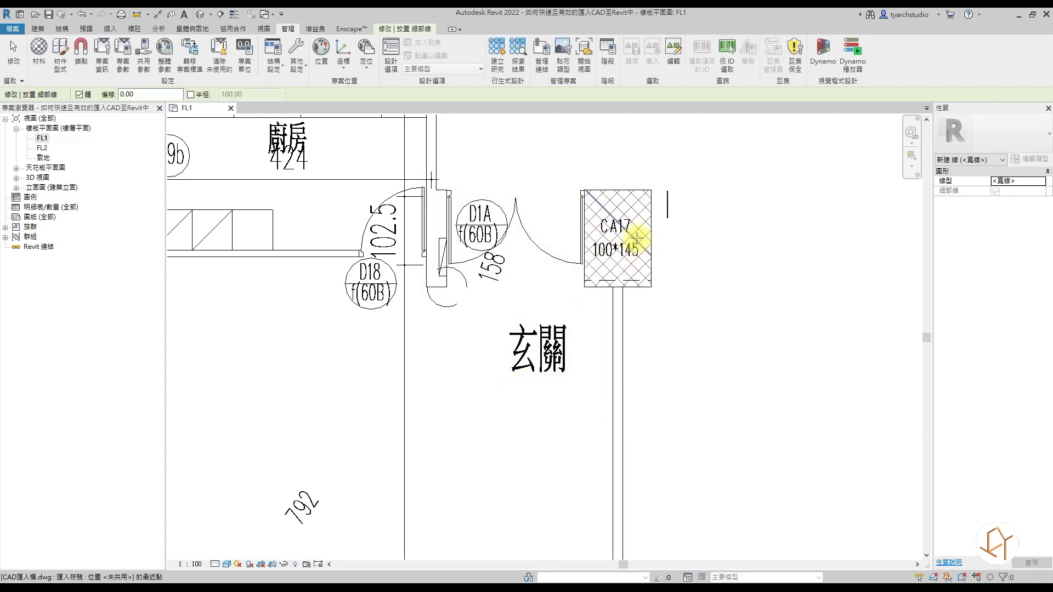
# - Select the reference line to confirm it measures 100.00
pyautogui.press('Escape')
pyautogui.click(668, 212)
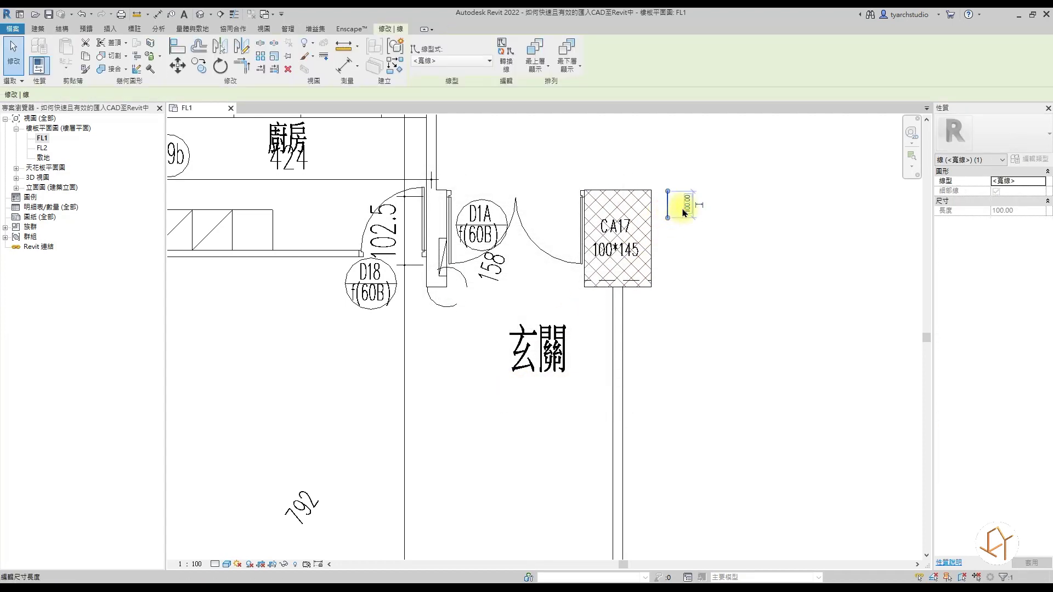
pyautogui.click(683, 205)
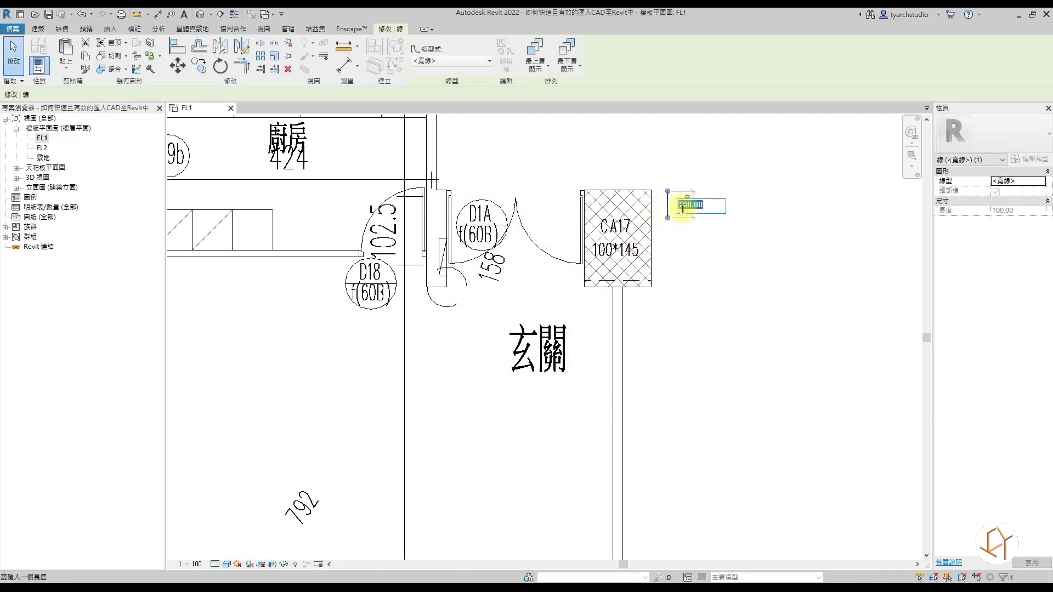
pyautogui.click(628, 240)
pyautogui.press('Escape')
pyautogui.click(288, 28)
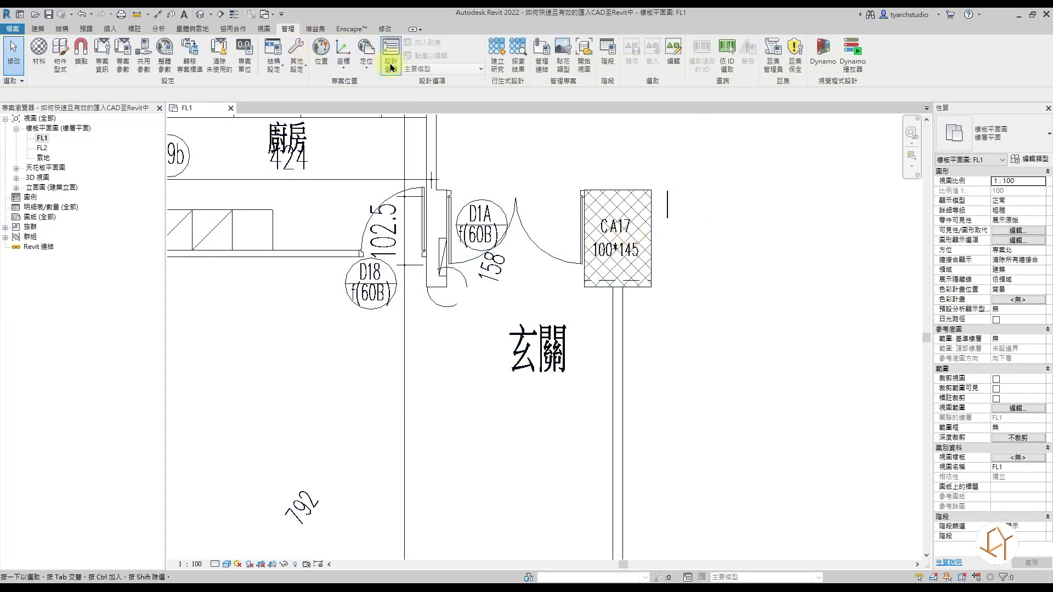
# - Recheck the centimetre length format in Project Units, then select the CAD import
pyautogui.click(242, 71)
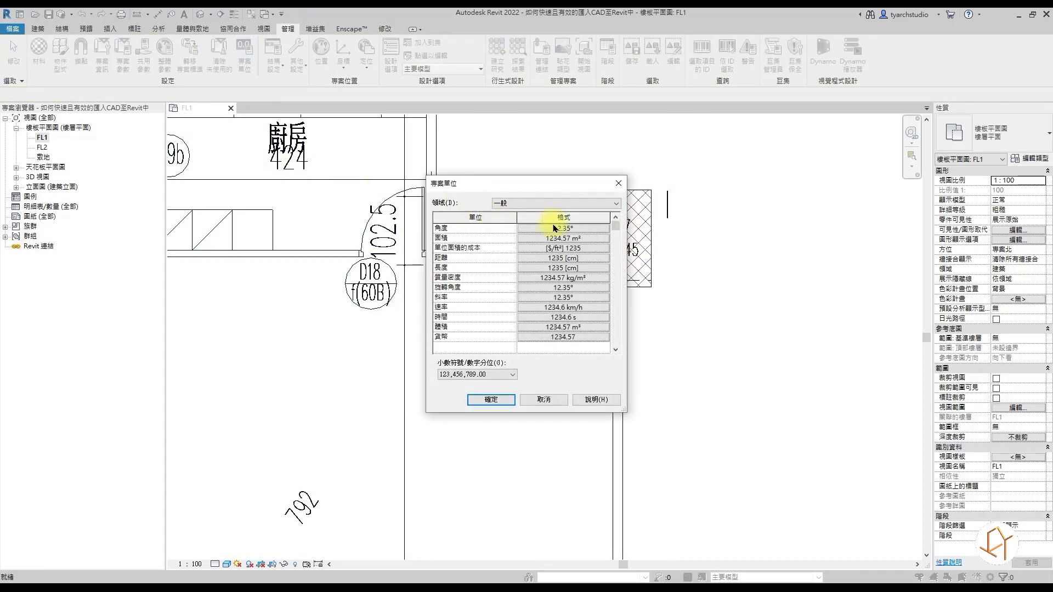
pyautogui.click(574, 261)
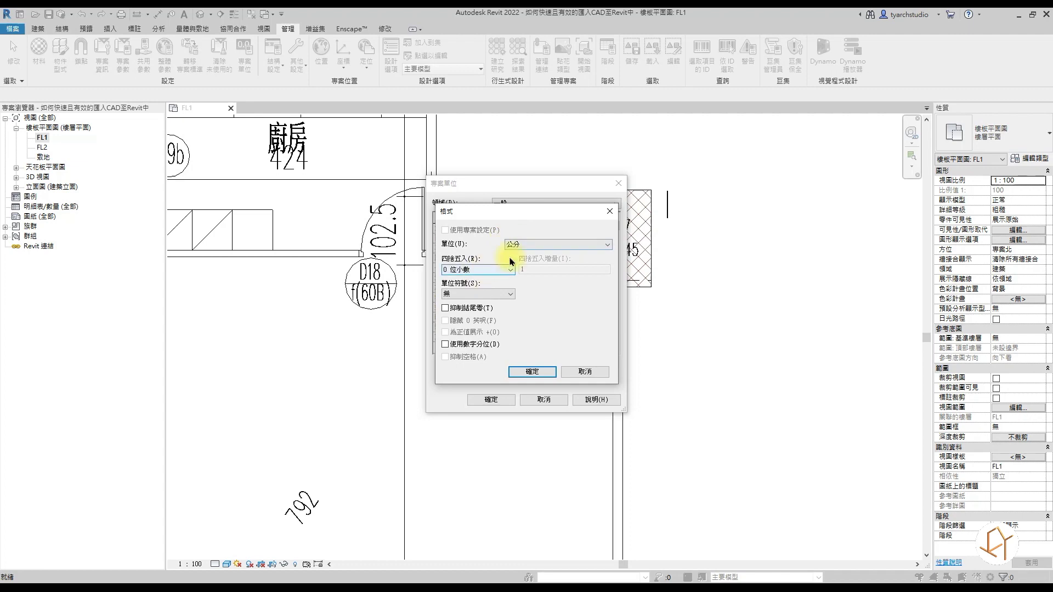
pyautogui.click(526, 371)
pyautogui.click(510, 402)
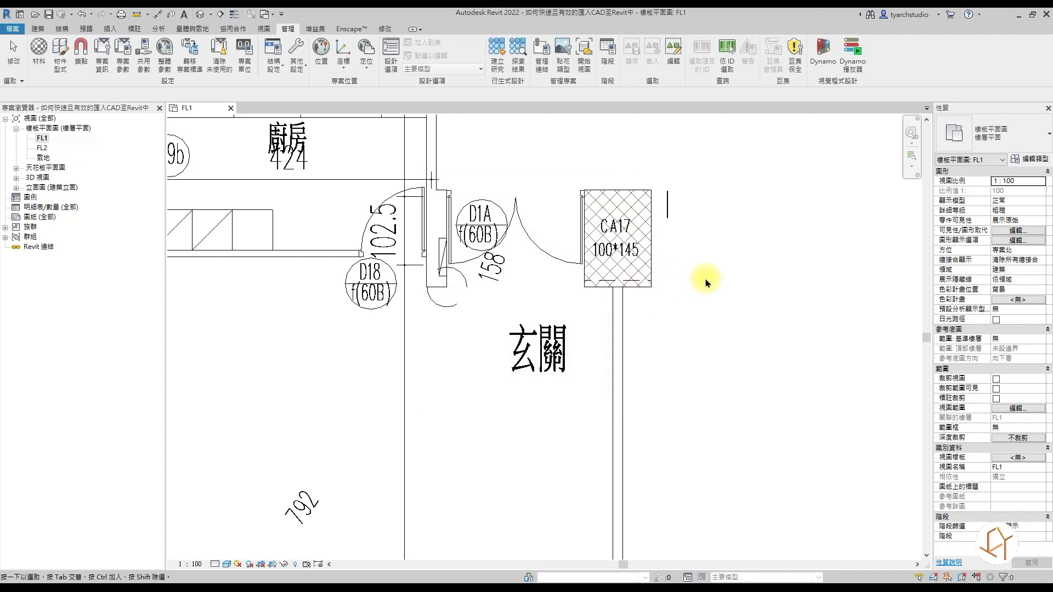
pyautogui.click(614, 254)
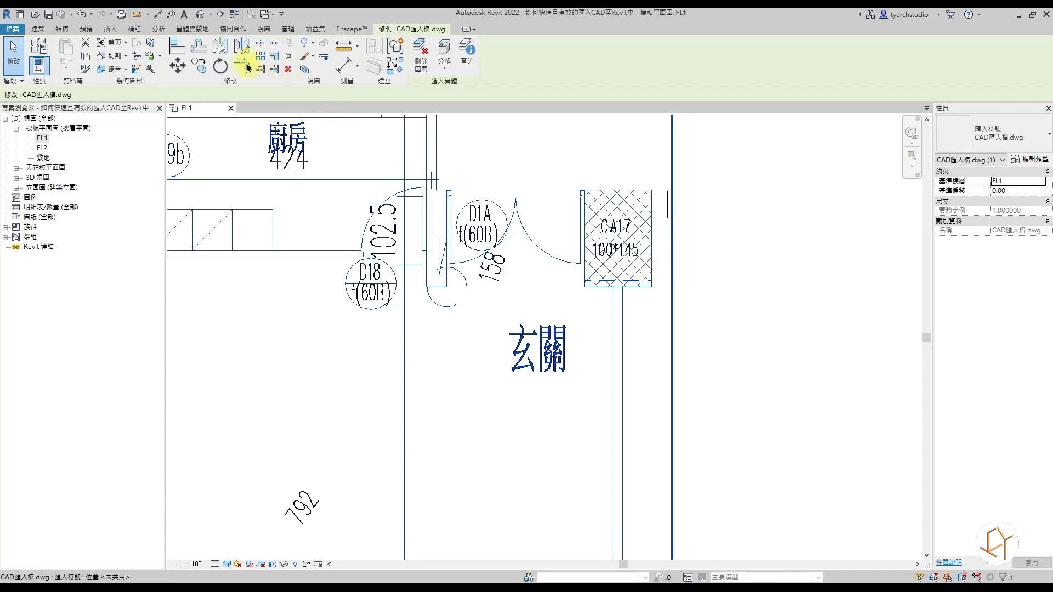
# - Scale the CAD import graphically from a CA17 column corner on a first attempt
pyautogui.click(270, 62)
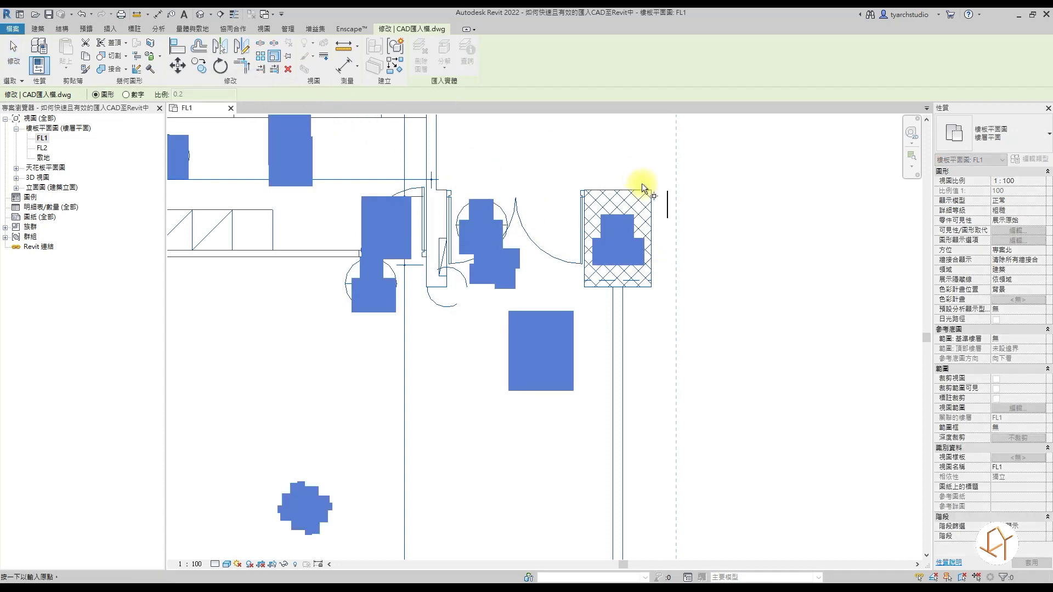
pyautogui.click(653, 192)
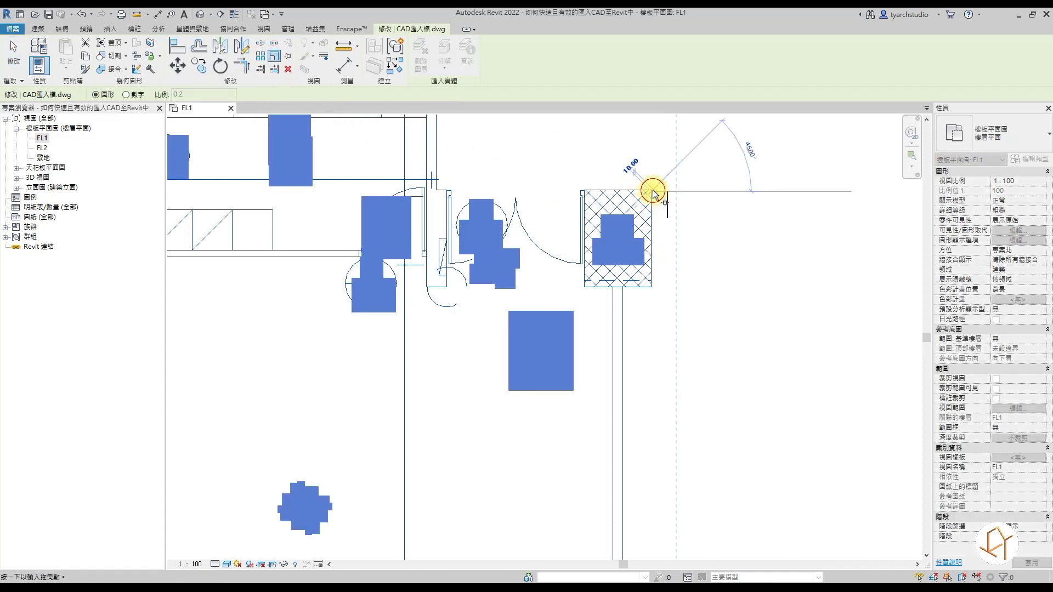
pyautogui.scroll(3, 651, 286)
pyautogui.click(652, 281)
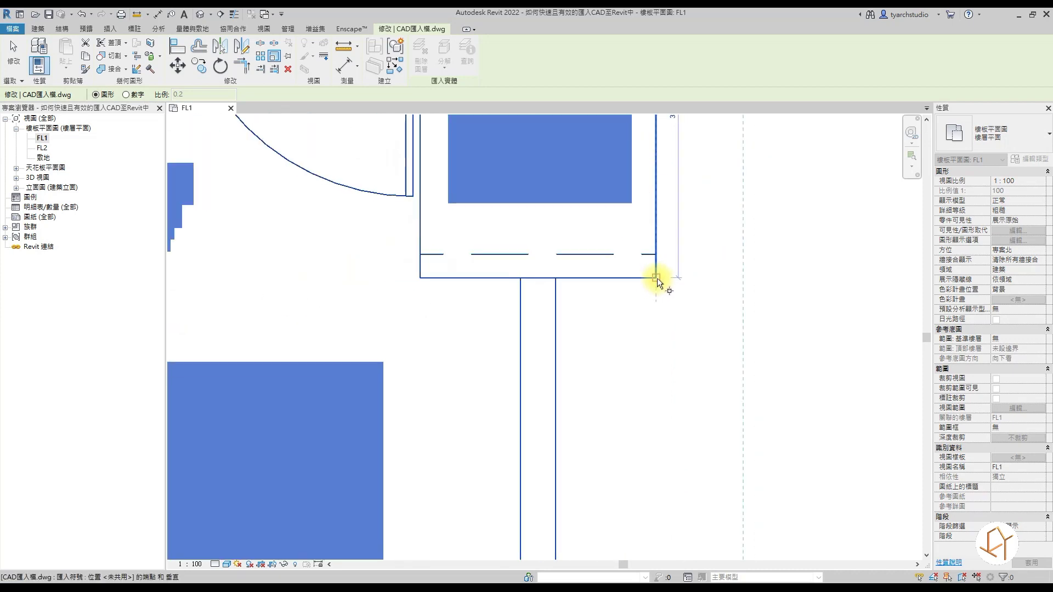
pyautogui.scroll(2, 650, 179)
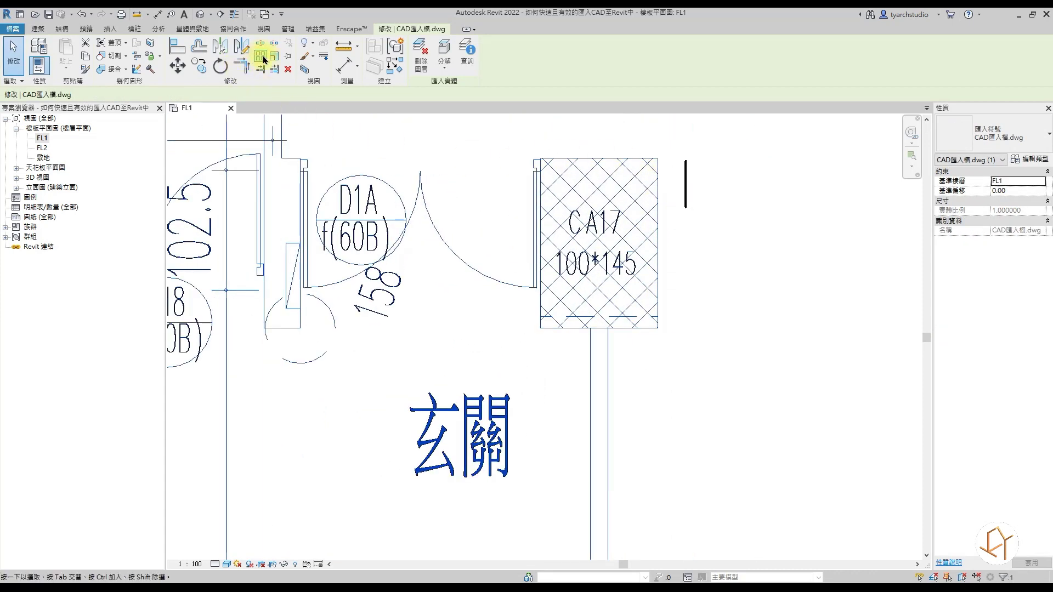
# - Rescale from the column's top-right corner so CA17 matches the 100 reference line
pyautogui.click(274, 56)
pyautogui.click(658, 160)
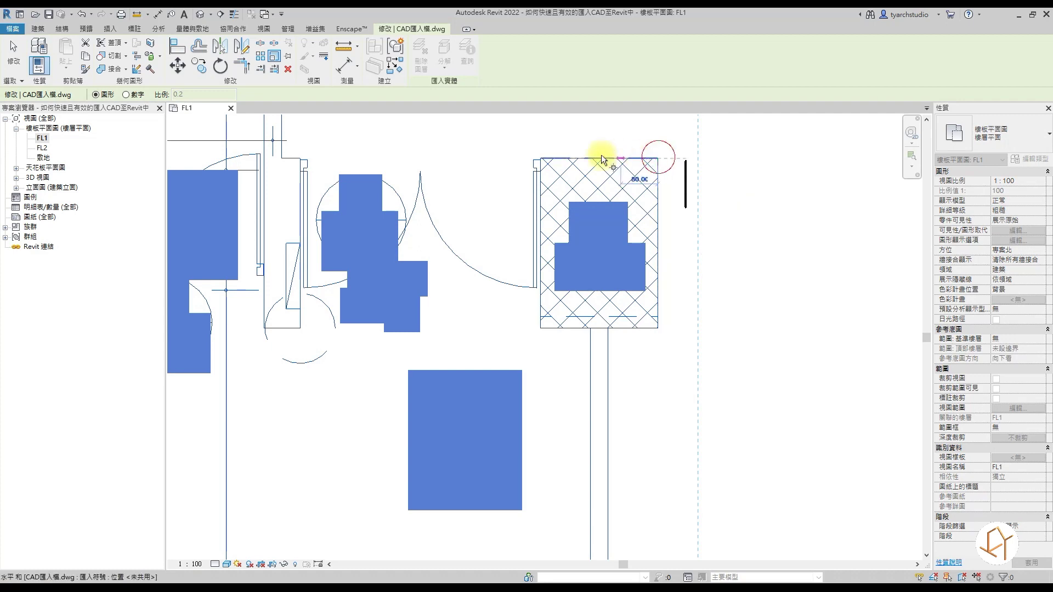
pyautogui.scroll(2, 541, 160)
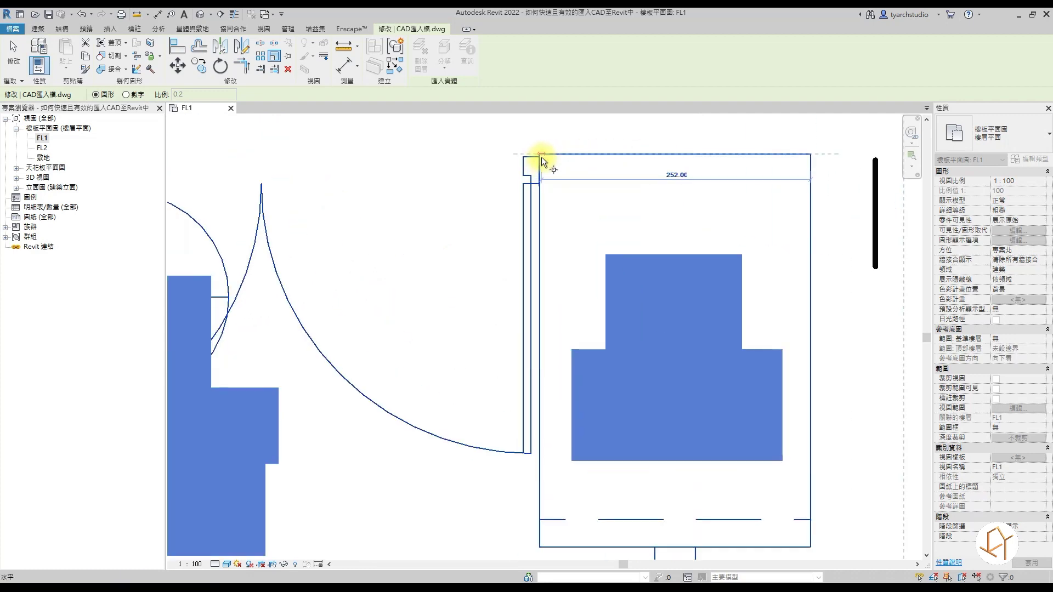
pyautogui.scroll(2, 541, 158)
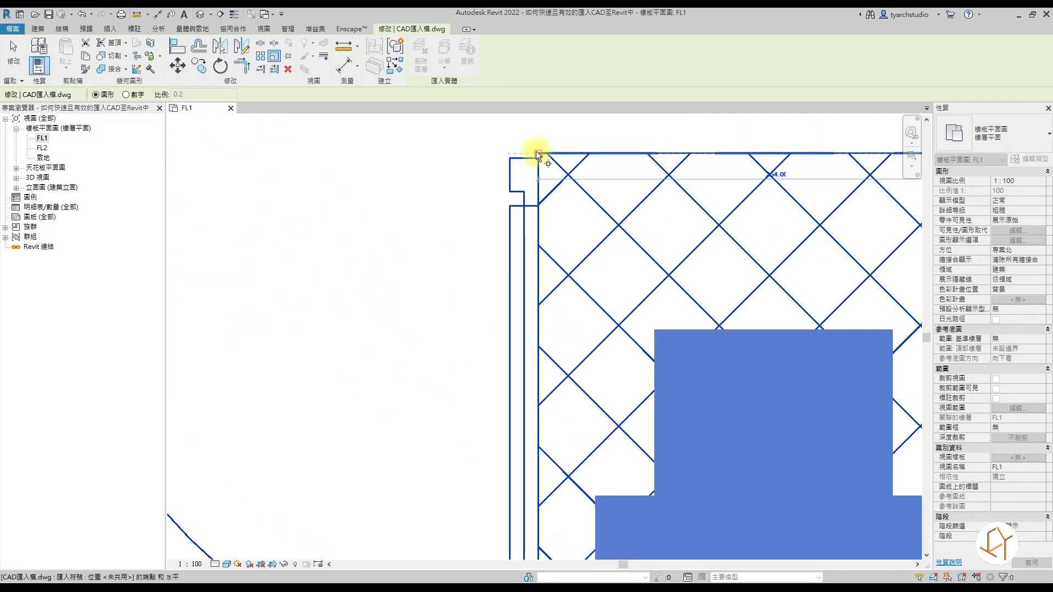
pyautogui.scroll(2, 539, 156)
pyautogui.scroll(-2, 540, 157)
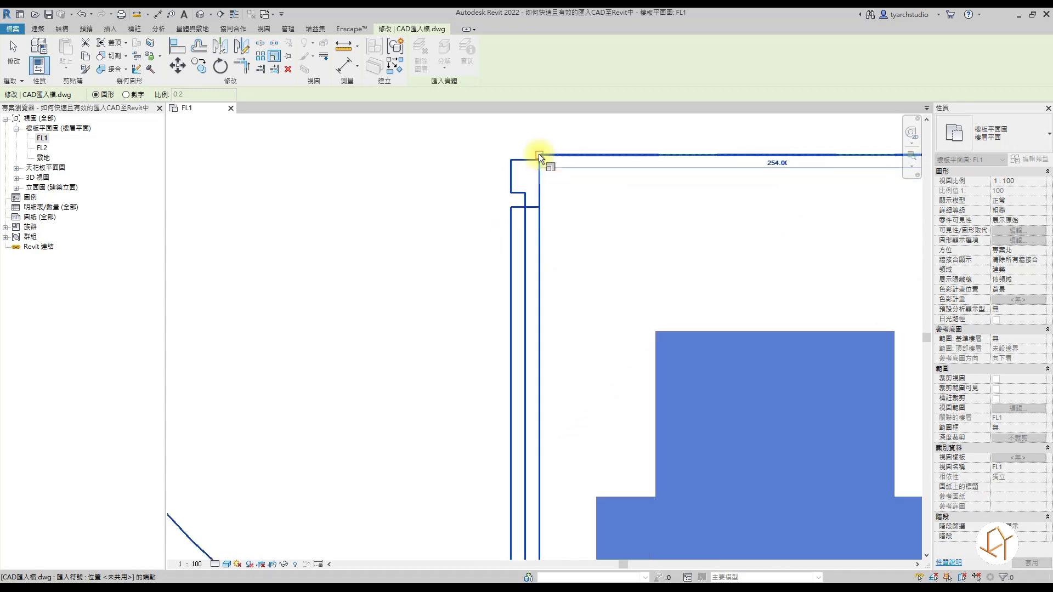
pyautogui.click(609, 160)
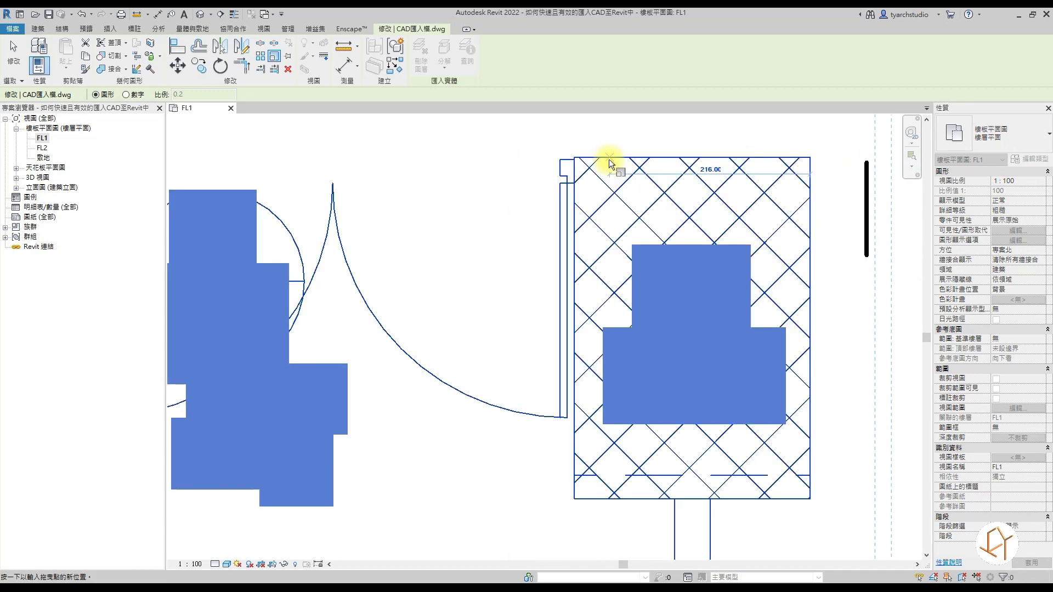
pyautogui.scroll(-2, 656, 164)
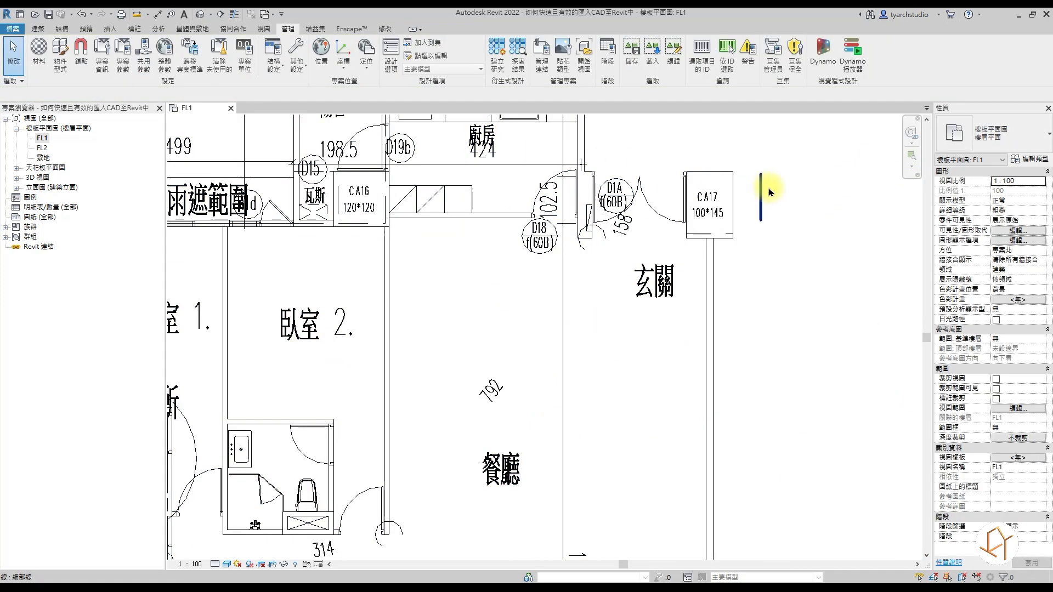
# - Delete the 100-long reference line beside CA17
pyautogui.click(761, 197)
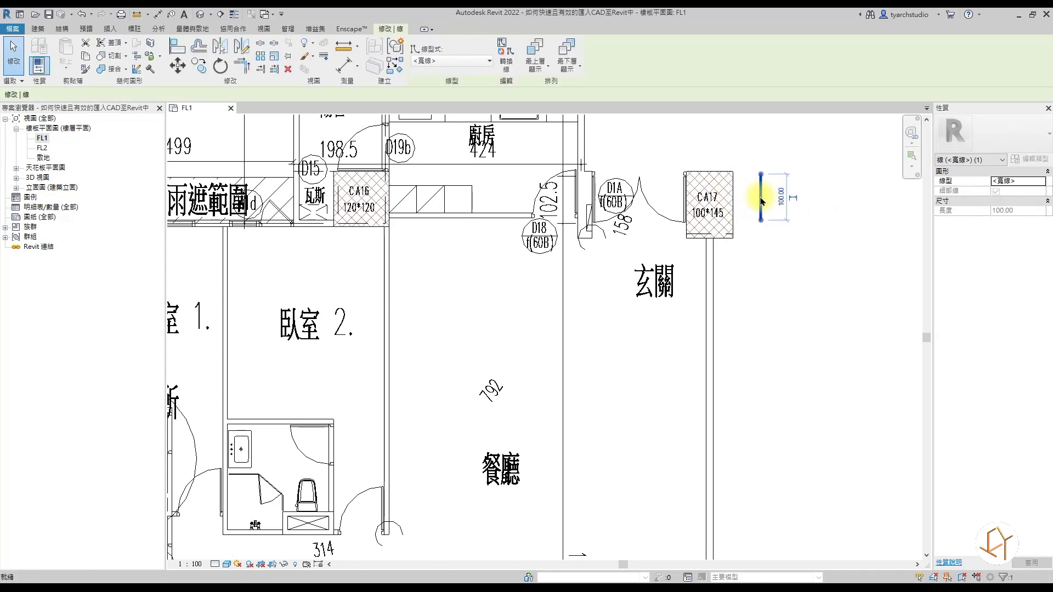
pyautogui.press('Delete')
pyautogui.scroll(-2, 761, 200)
pyautogui.scroll(-2, 614, 315)
pyautogui.scroll(-1, 615, 315)
pyautogui.scroll(-1, 571, 362)
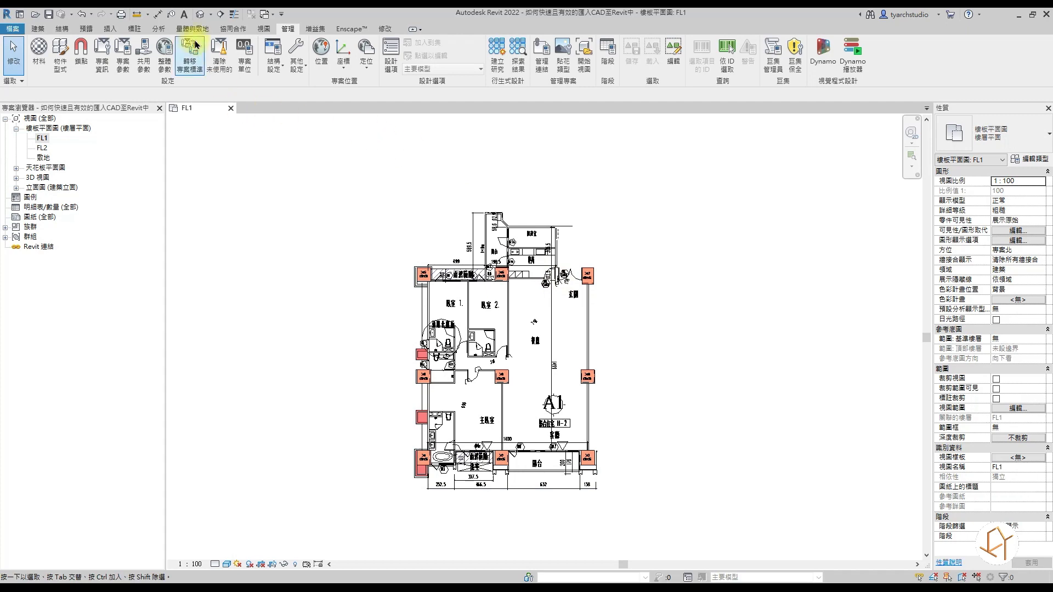
# - Add an aligned dimension across the CA17 column top, reading 100
pyautogui.click(135, 28)
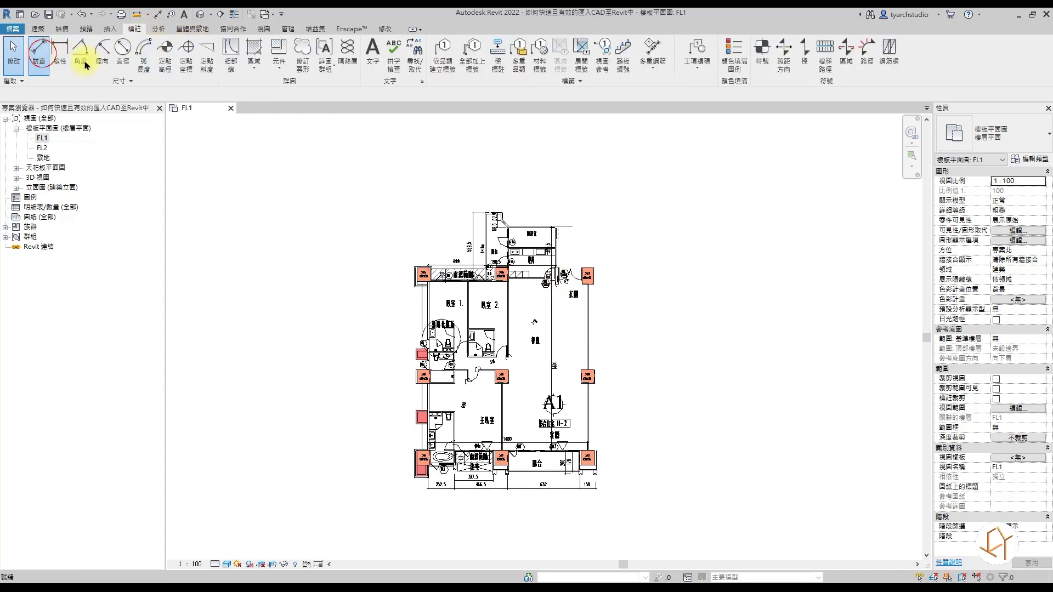
pyautogui.click(43, 57)
pyautogui.scroll(5, 601, 290)
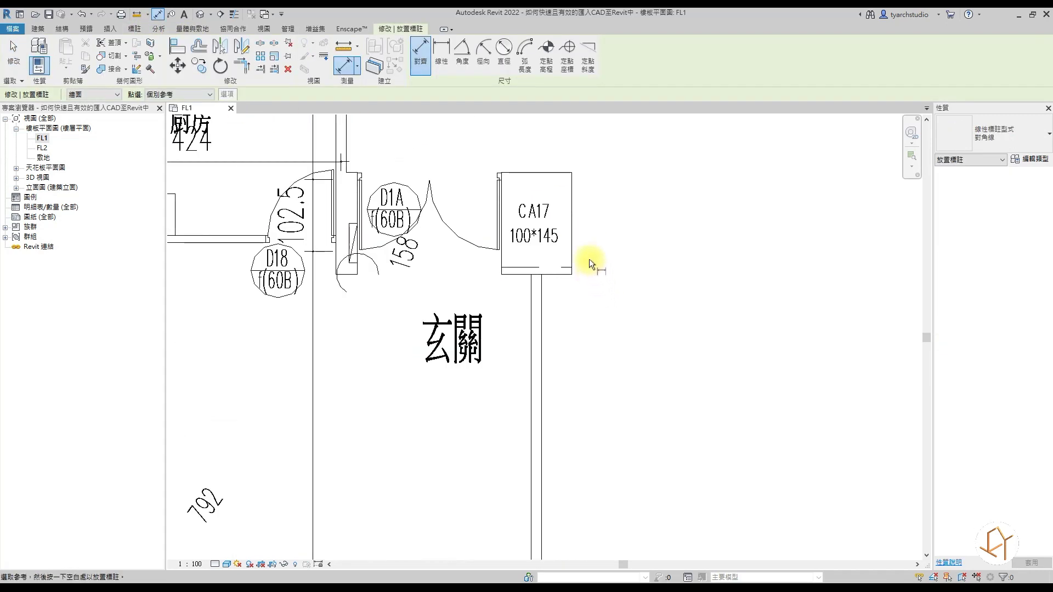
pyautogui.click(505, 183)
pyautogui.click(513, 162)
pyautogui.scroll(-2, 619, 233)
pyautogui.scroll(-2, 619, 234)
pyautogui.scroll(-2, 609, 243)
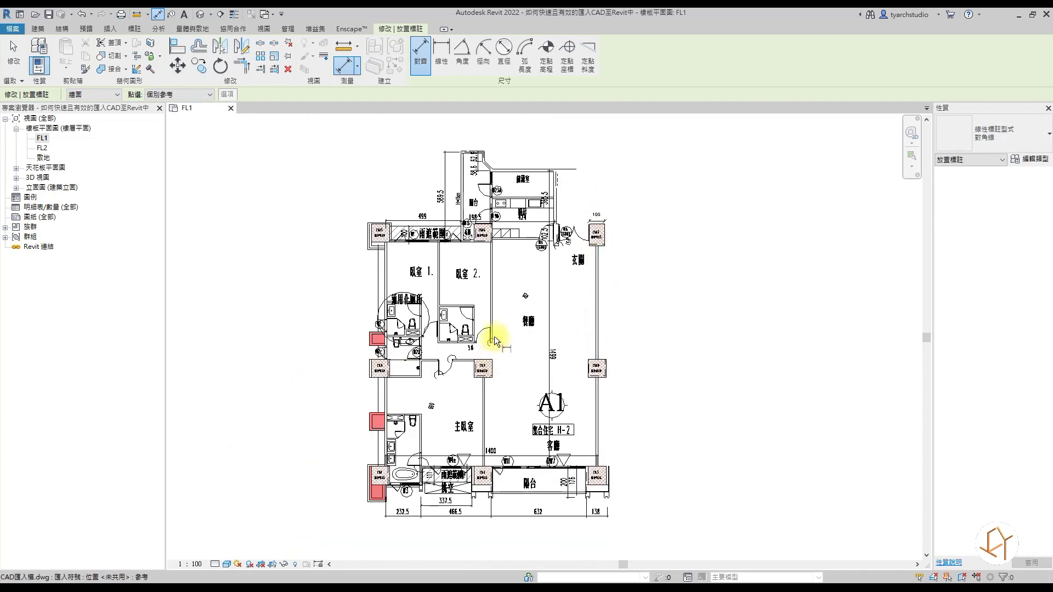